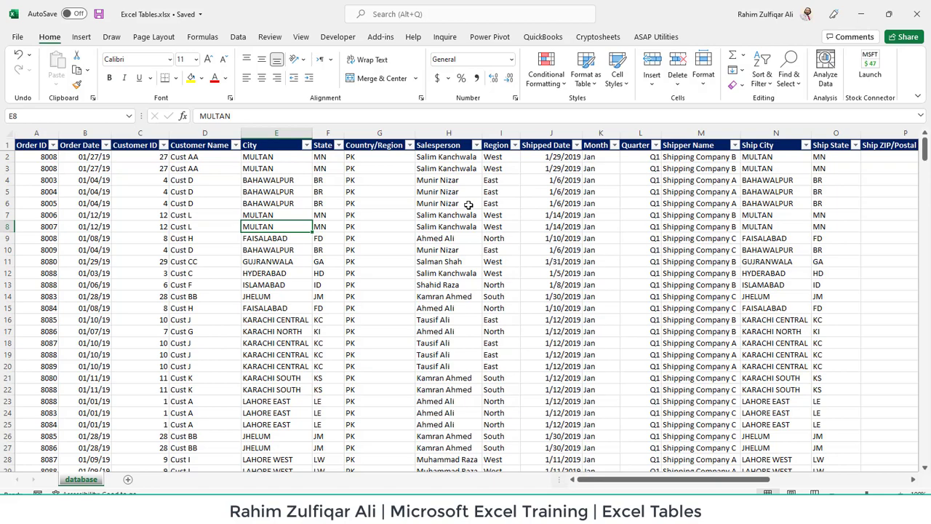
- Review the column headers of the order database, from Order ID across to the pricing and shipping fee columns
key(ctrl+Up)
key(ctrl+Right)
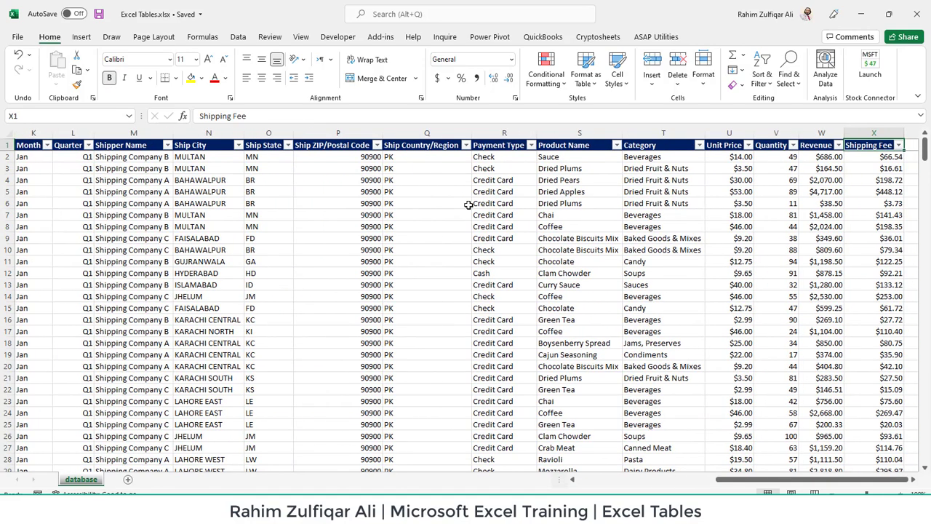
key(ctrl+Left)
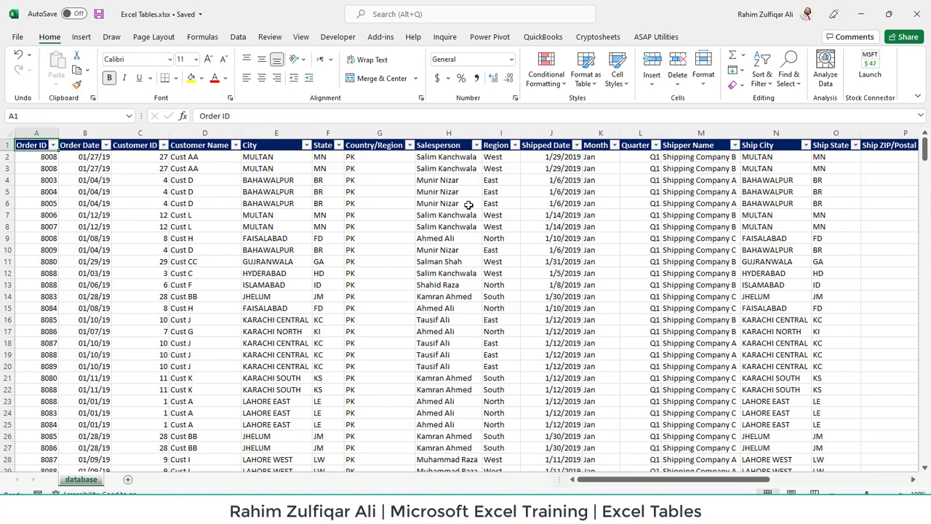
key(Right)
key(Right)
key(Right)
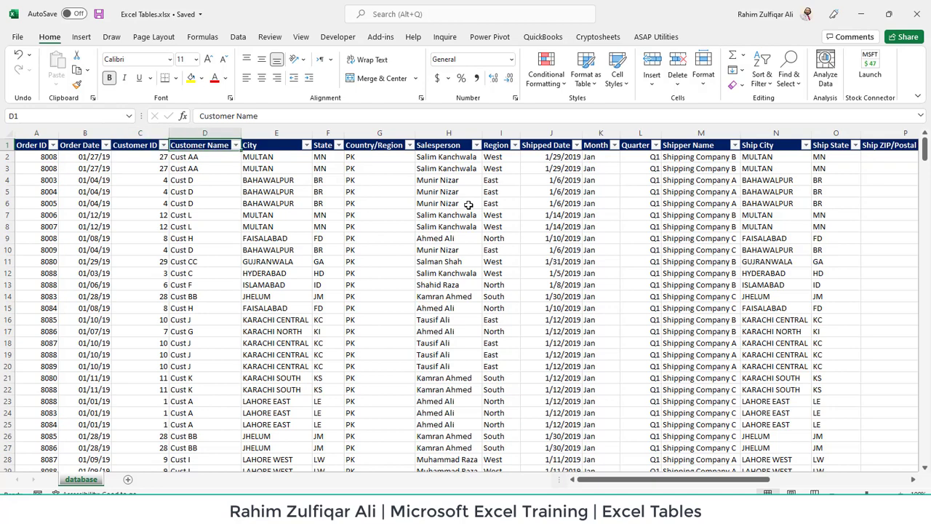
key(Right)
key(Right)
key(Right)
key(Right)
key(Right)
key(Right)
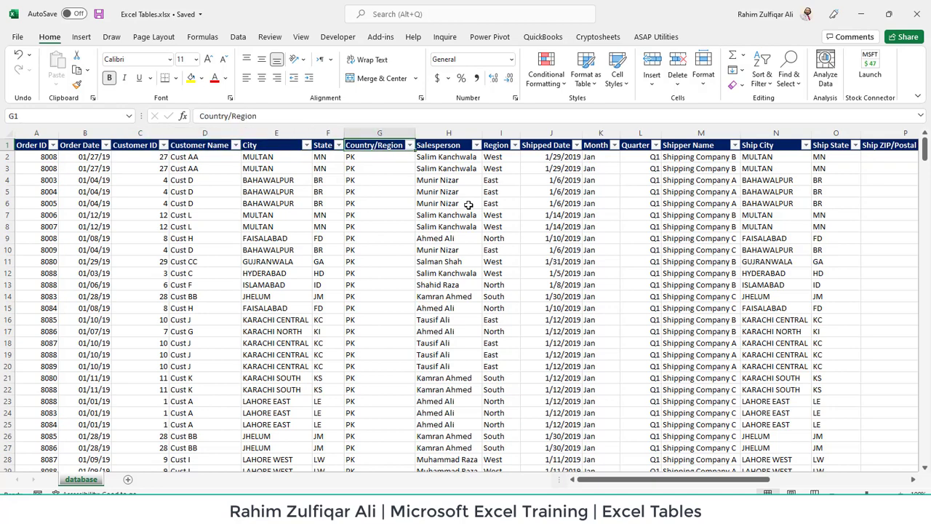
key(Right)
key(Right)
key(Right)
key(Right)
key(Right)
key(Right)
key(Right)
key(Right)
key(Right)
key(Right)
key(Right)
key(Right)
key(Right)
key(Right)
key(Right)
key(Right)
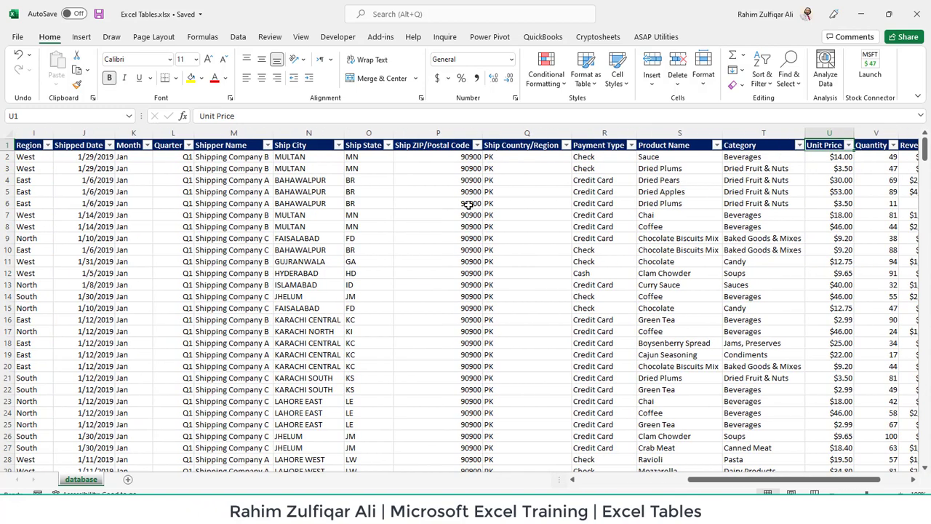
- Examine the shipping, payment, product, category, quantity and revenue columns and their first records
key(Left)
key(Left)
key(Left)
key(Left)
key(Left)
key(Left)
key(Left)
key(Left)
key(Left)
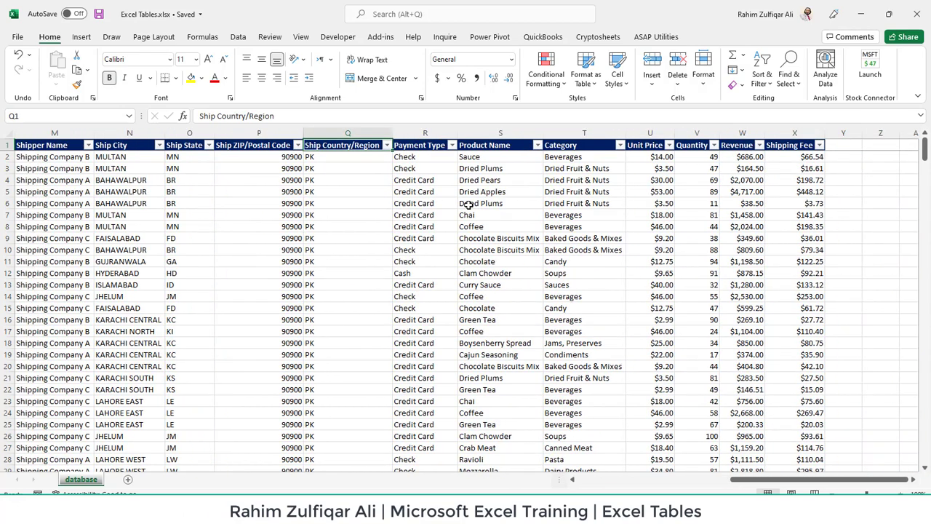
key(Right)
key(Right)
key(Right)
key(Down)
key(Down)
key(Left)
key(Up)
key(Up)
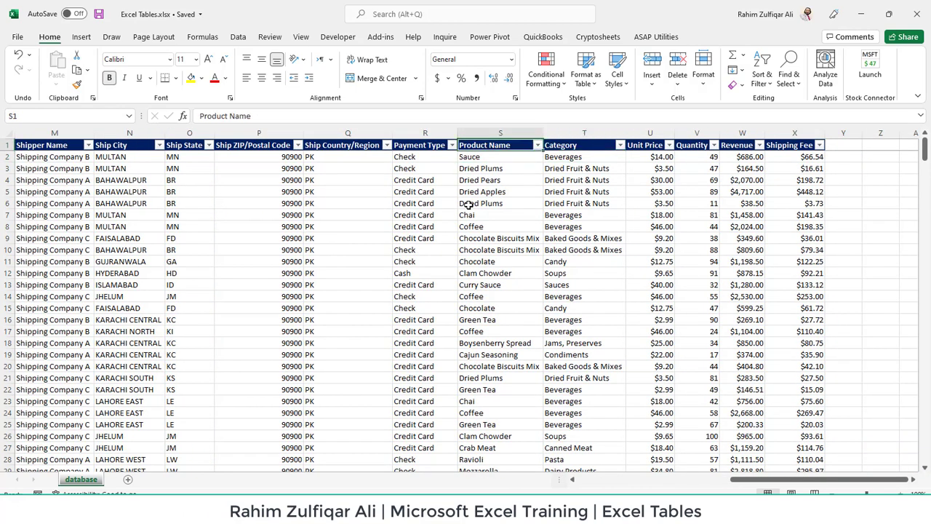
key(Down)
key(Down)
key(Down)
key(Left)
key(Up)
key(Up)
key(Up)
key(Right)
key(Right)
key(Right)
key(Right)
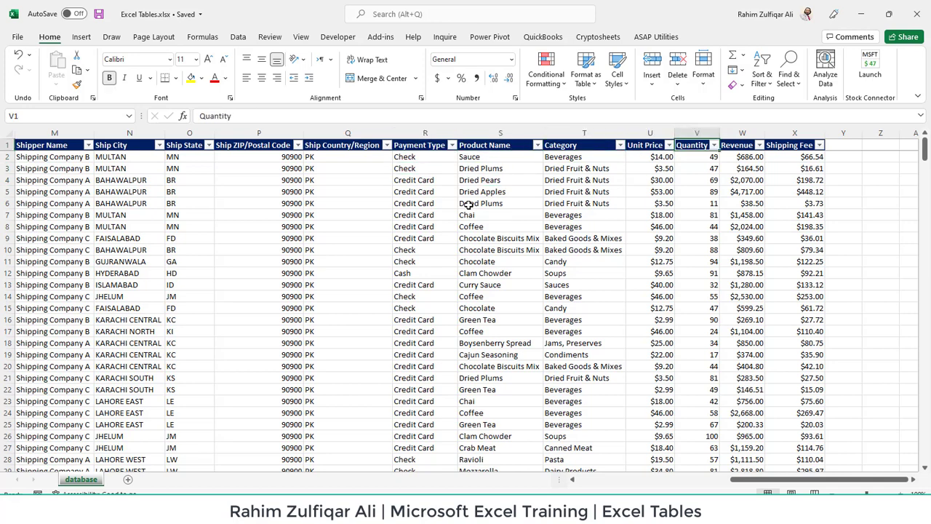
key(Right)
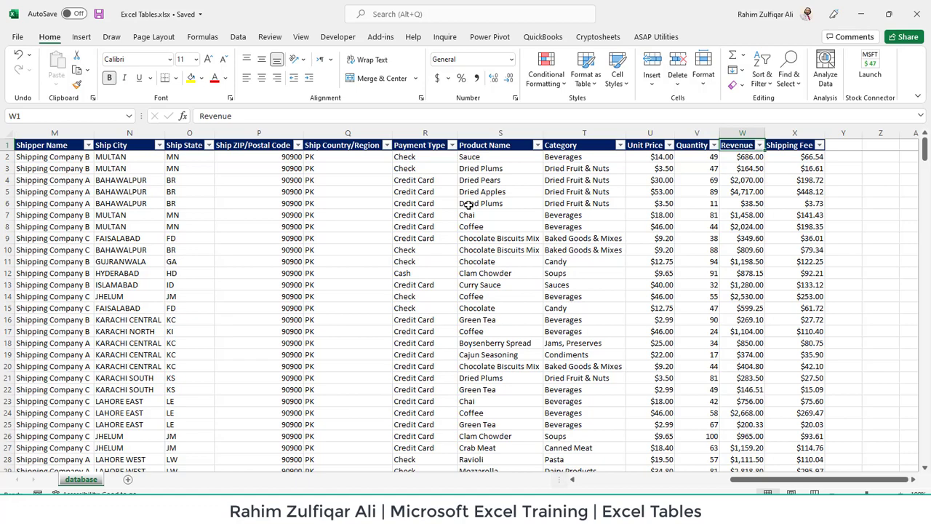
- Remove the AutoFilter from the header row of the order data, starting from cell A1
key(Left)
key(Left)
key(Left)
key(Left)
key(Left)
key(Left)
key(Left)
key(Left)
key(Left)
key(Left)
key(Left)
key(Left)
key(Left)
key(Left)
key(Left)
key(Left)
key(Left)
key(Left)
key(Left)
key(Left)
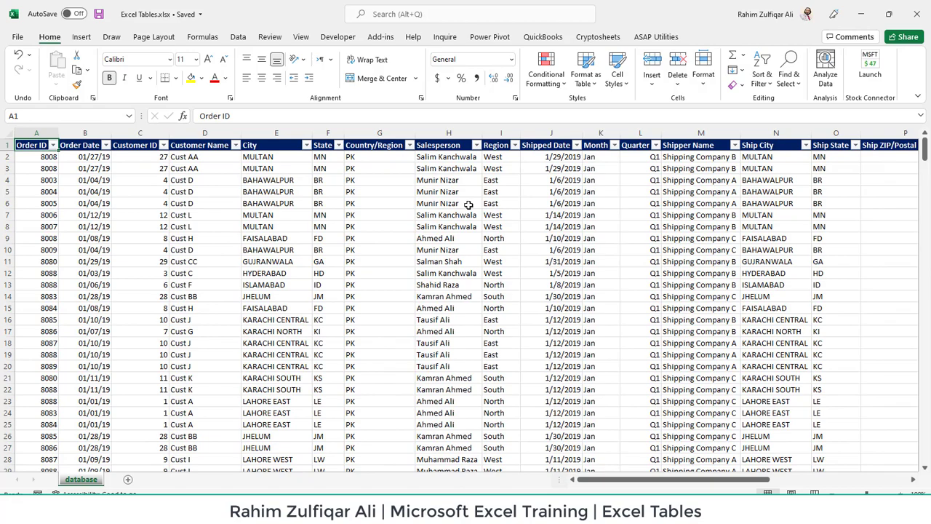
key(alt+d)
key(f)
key(f)
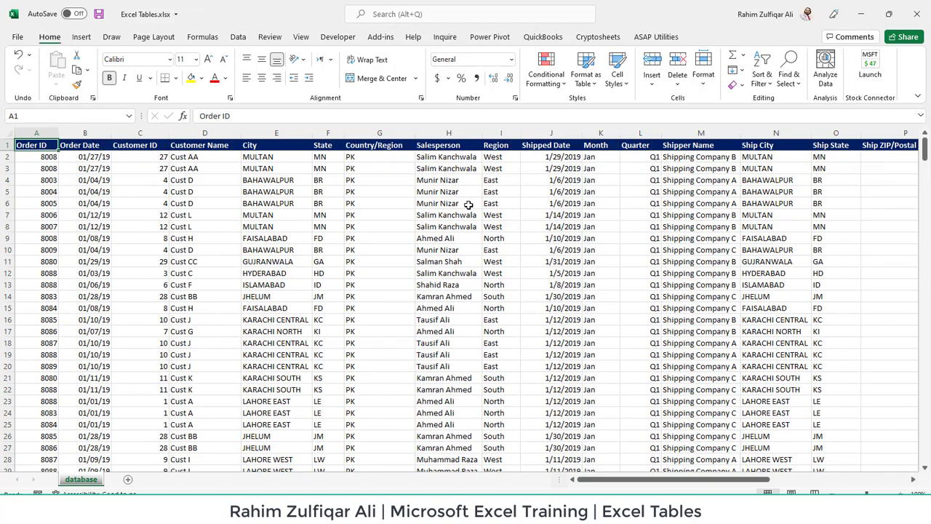
- Convert the range A1:X370 into an Excel table with headers
key(ctrl+shift+End)
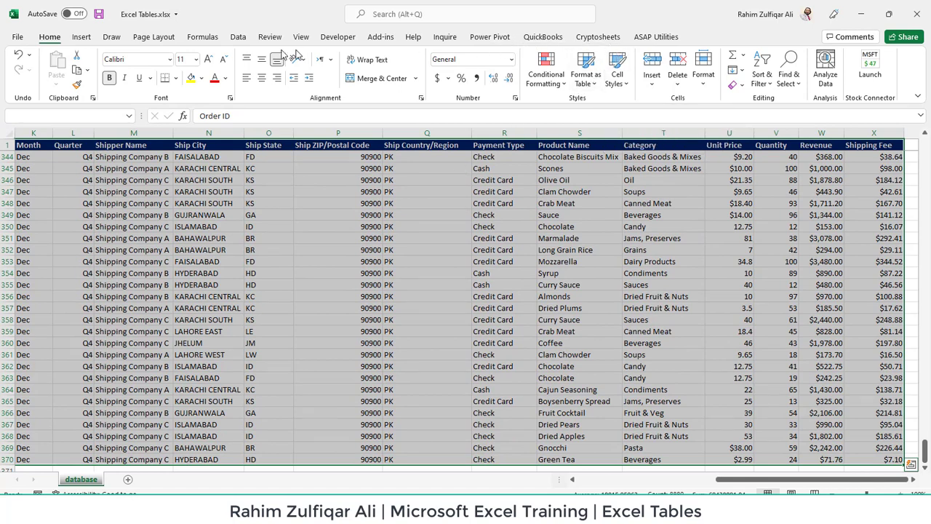
click(81, 37)
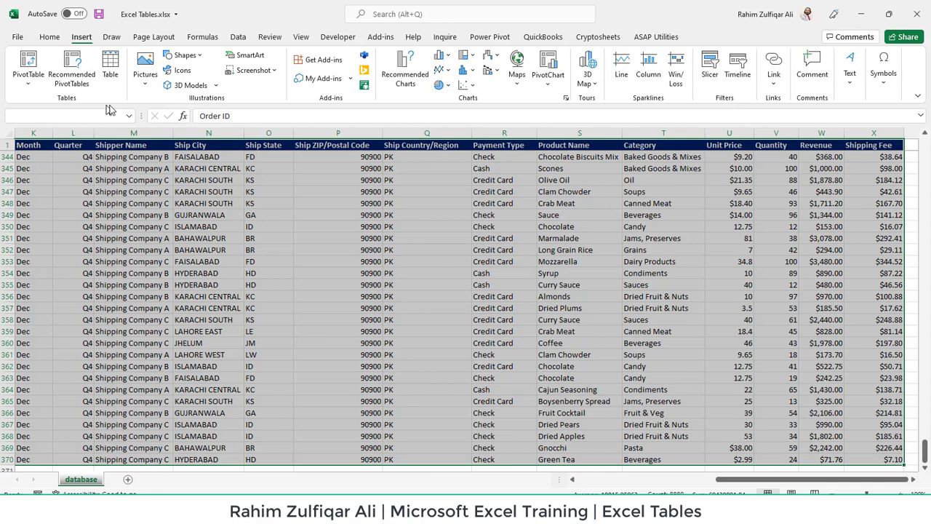
click(110, 76)
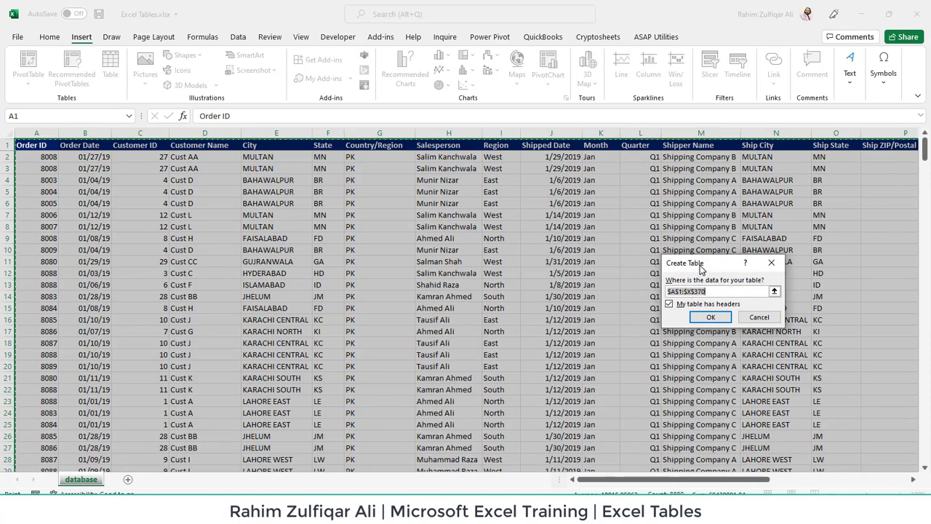
drag(702, 268, 528, 213)
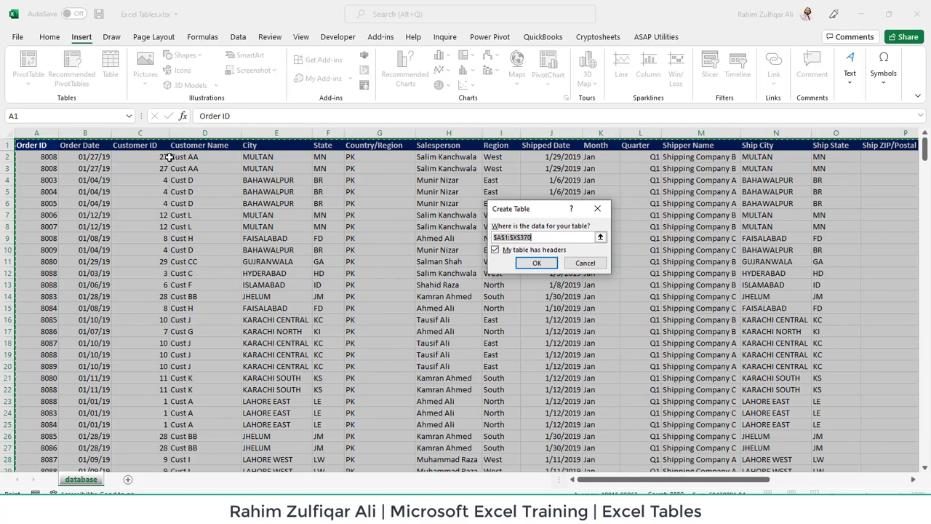
click(528, 263)
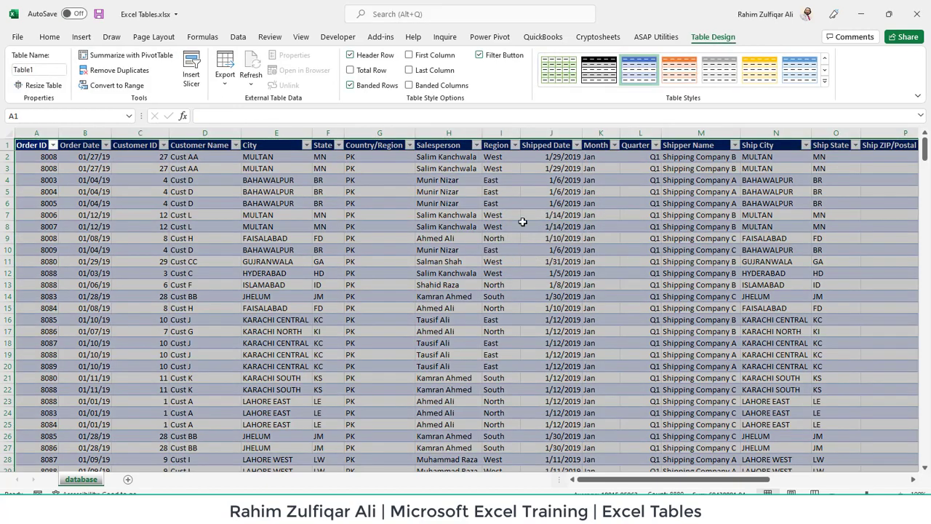
click(524, 223)
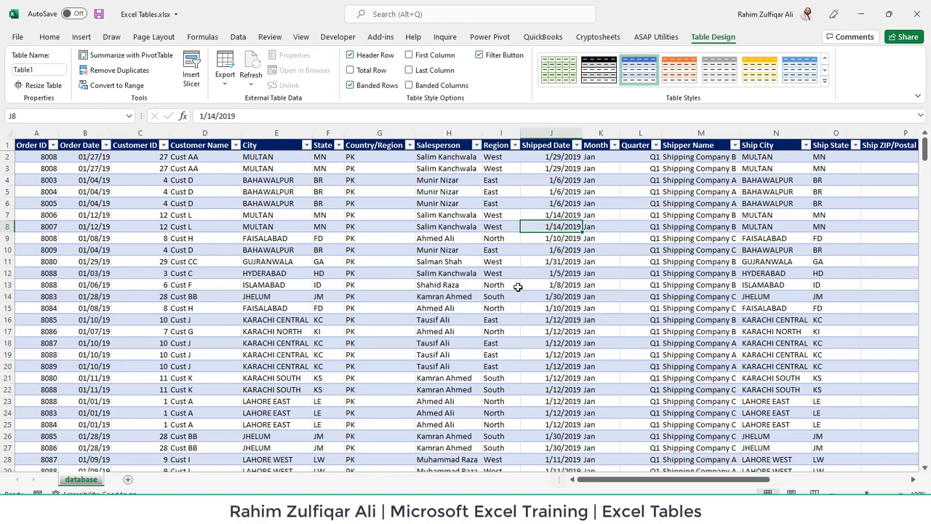
- Examine the banded rows and headers of the new table down to its last records
click(469, 273)
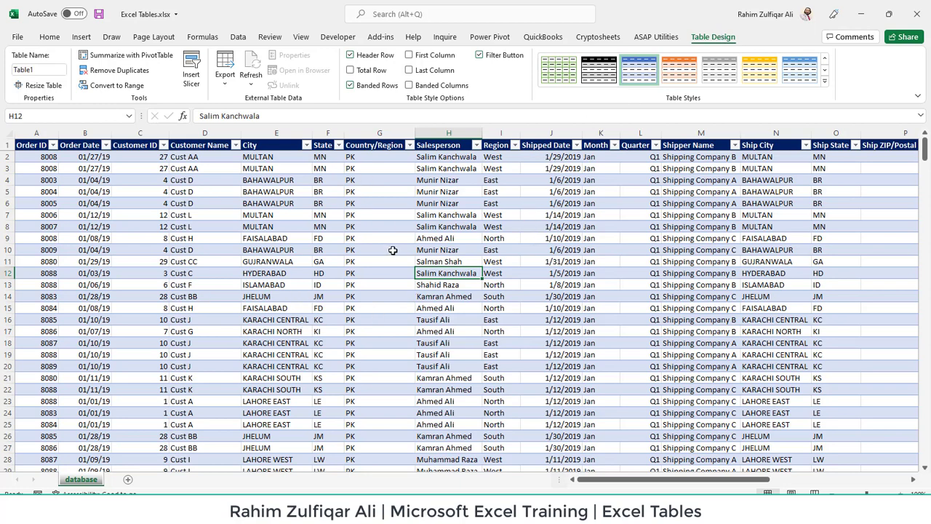
click(391, 228)
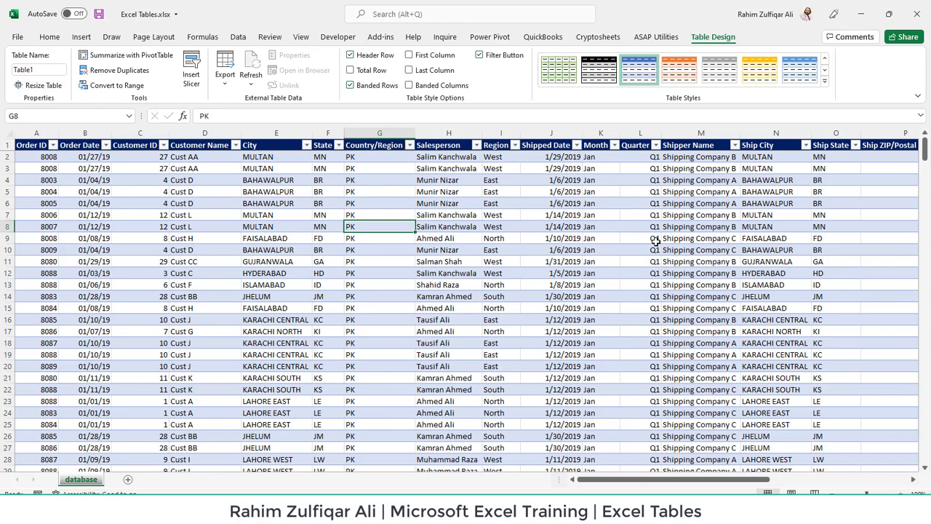
key(ctrl+Down)
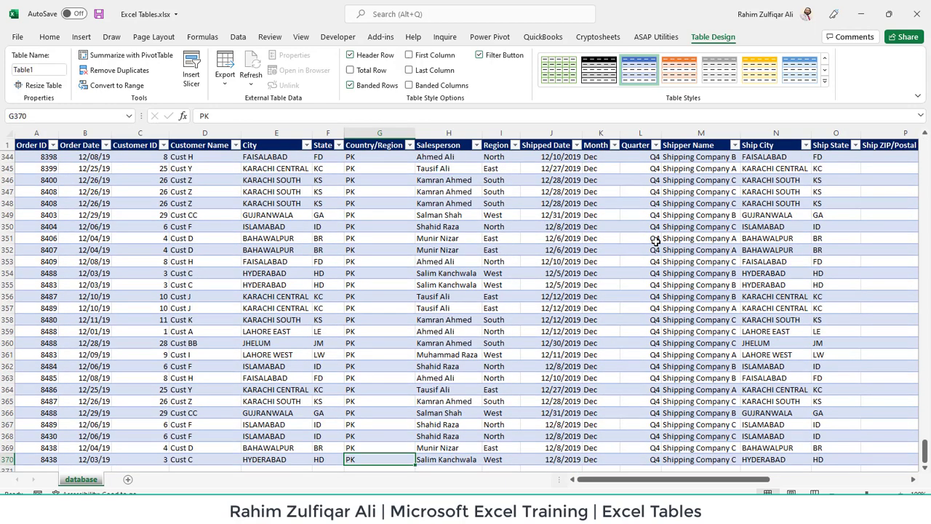
key(Up)
key(Up)
key(Up)
key(Up)
key(Up)
key(Up)
key(Up)
key(Up)
key(Up)
key(Up)
key(Up)
key(Up)
key(Up)
key(Up)
key(Up)
key(Up)
key(Up)
key(Up)
key(Up)
key(Up)
key(Up)
key(Up)
key(Up)
key(Up)
key(Up)
key(Up)
key(Up)
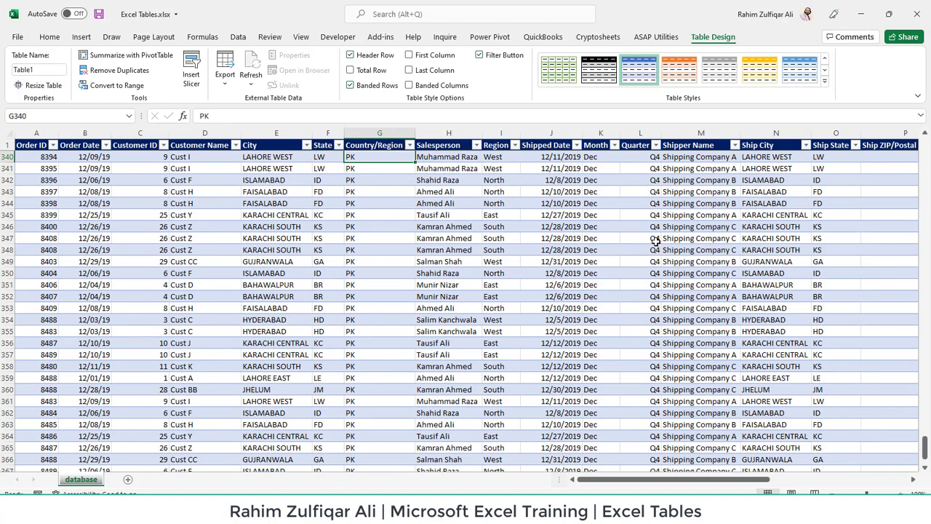
key(ctrl+Left)
key(Up)
key(Up)
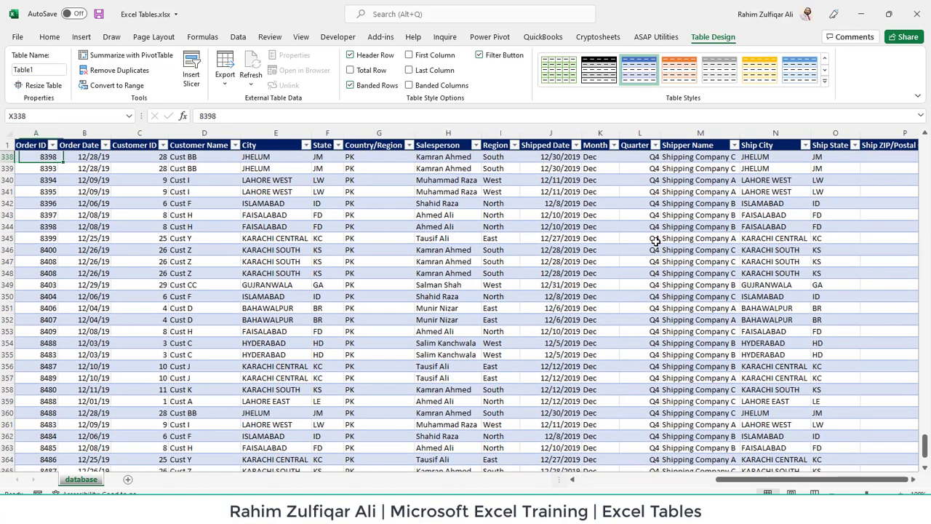
- Check the table's last column and the empty cells beside it, and return to the Order ID header
key(ctrl+Right)
key(Right)
key(Right)
key(Right)
key(Left)
key(Left)
key(Left)
key(Up)
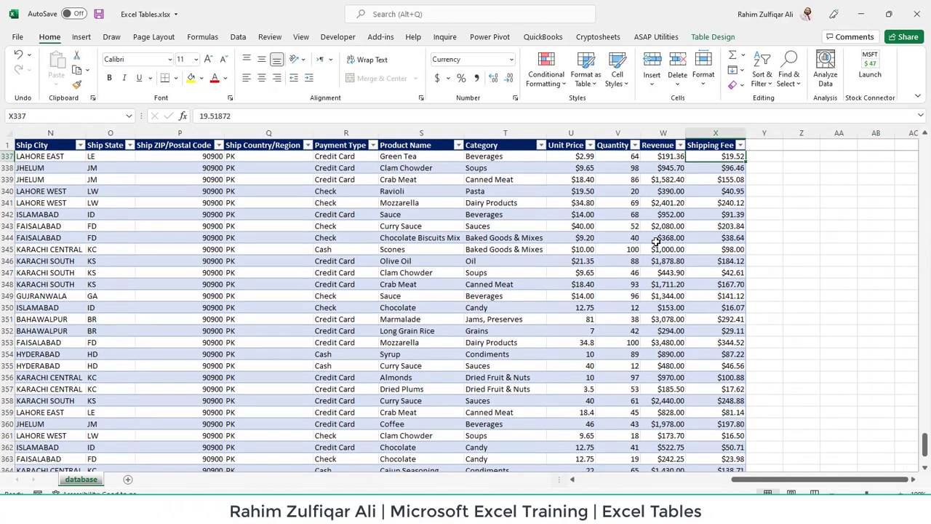
key(ctrl+Up)
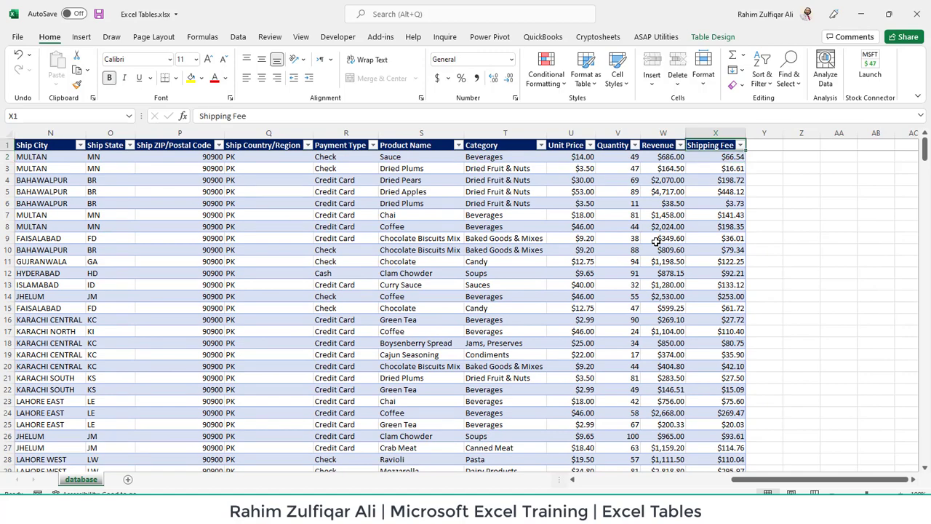
key(ctrl+Left)
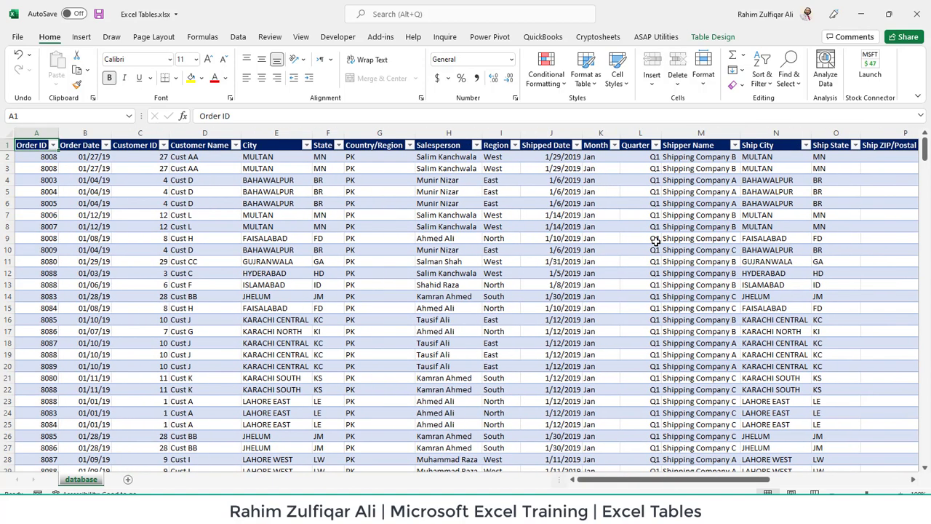
- Look at the Resize Table range and the Convert to Range option, dismissing both without changing the table
click(713, 36)
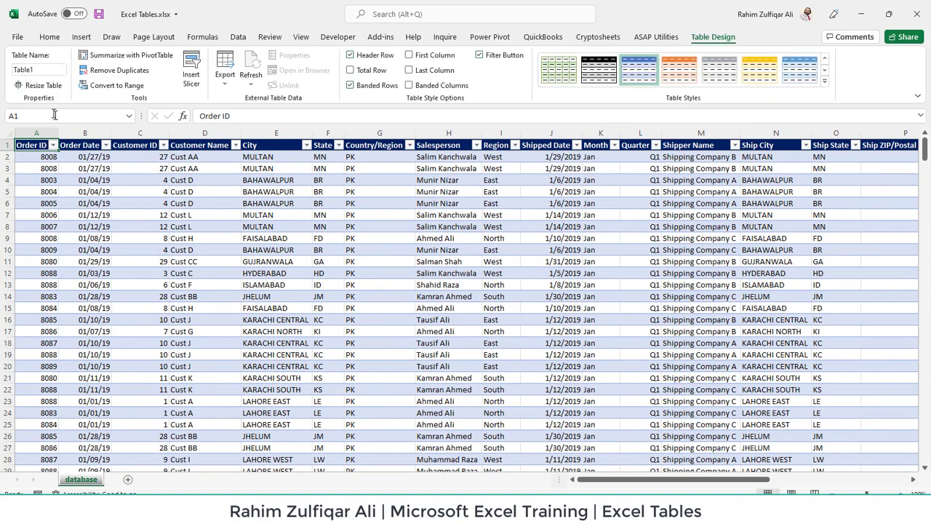
click(42, 86)
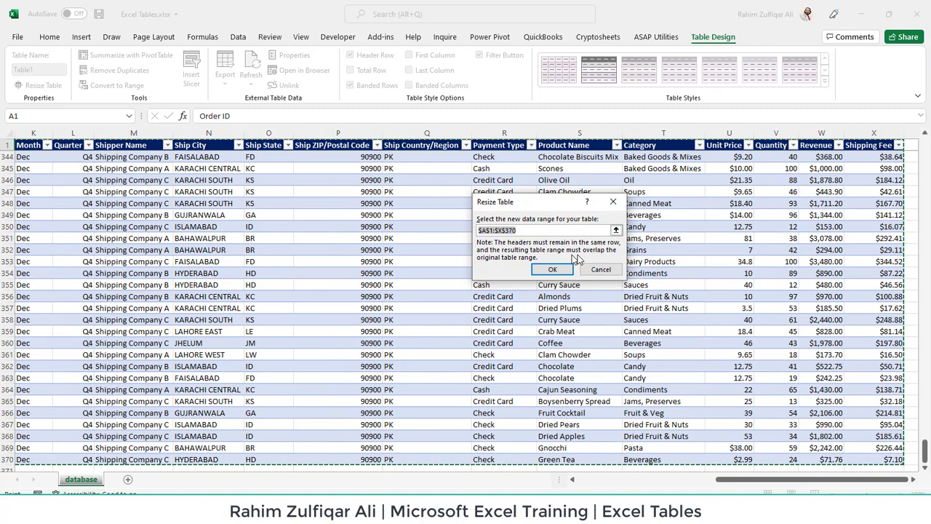
click(588, 267)
click(262, 239)
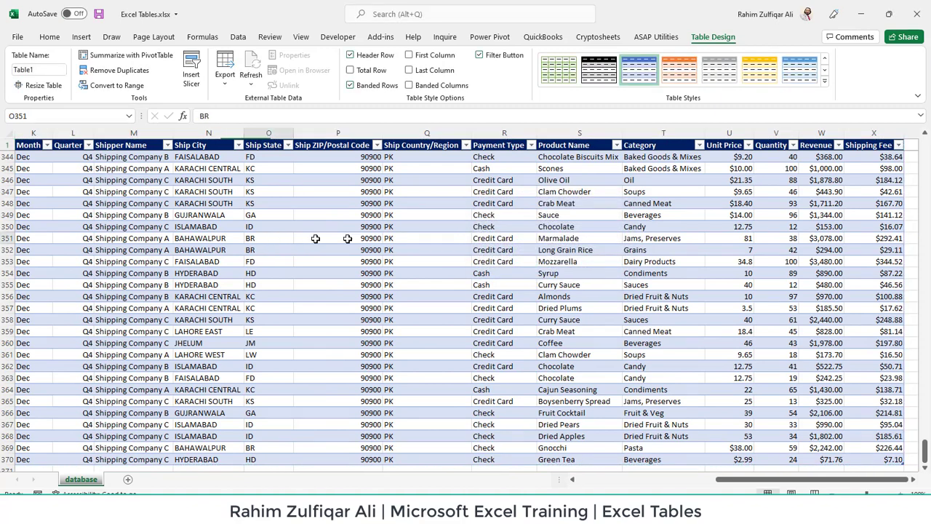
click(493, 238)
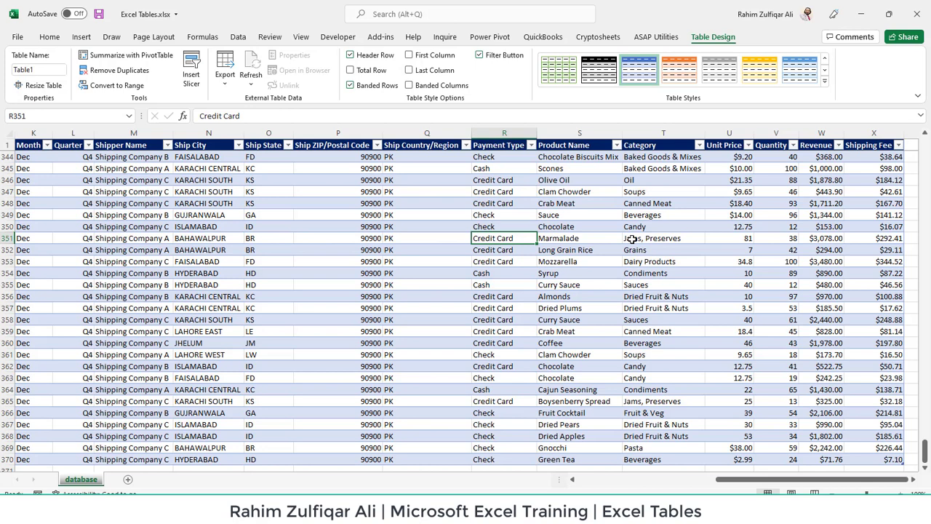
click(108, 87)
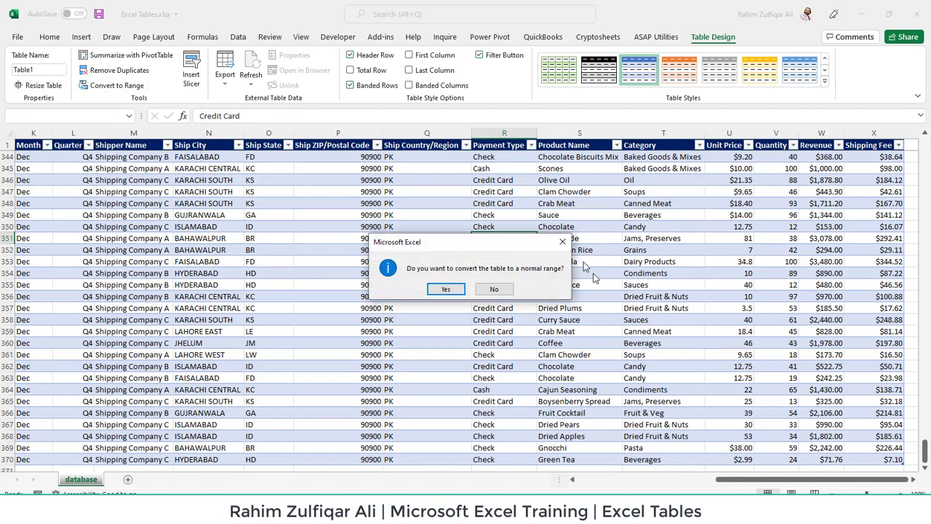
click(562, 242)
click(675, 264)
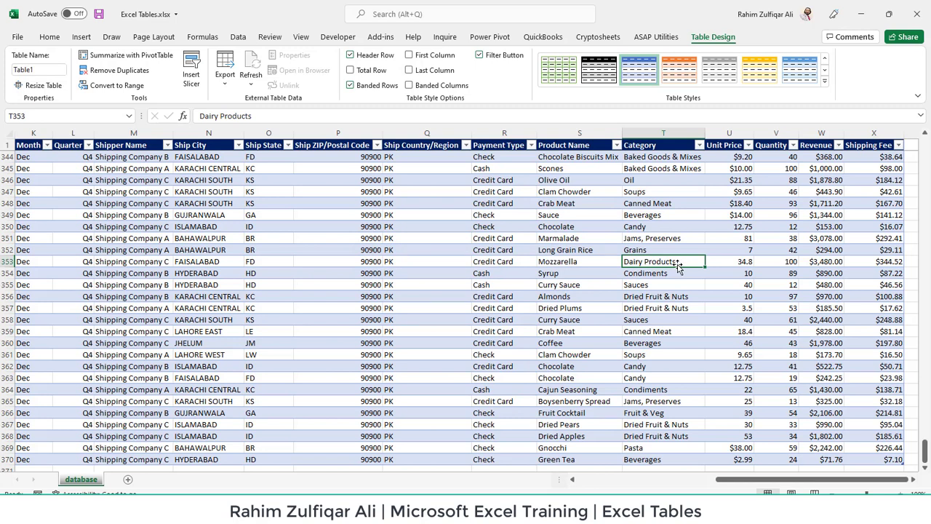
- Try a formula in cell AB3 that references the Shipping Fee of row 3, and discard the entry
key(ctrl+Up)
key(ctrl+Right)
key(Right)
key(Right)
key(Right)
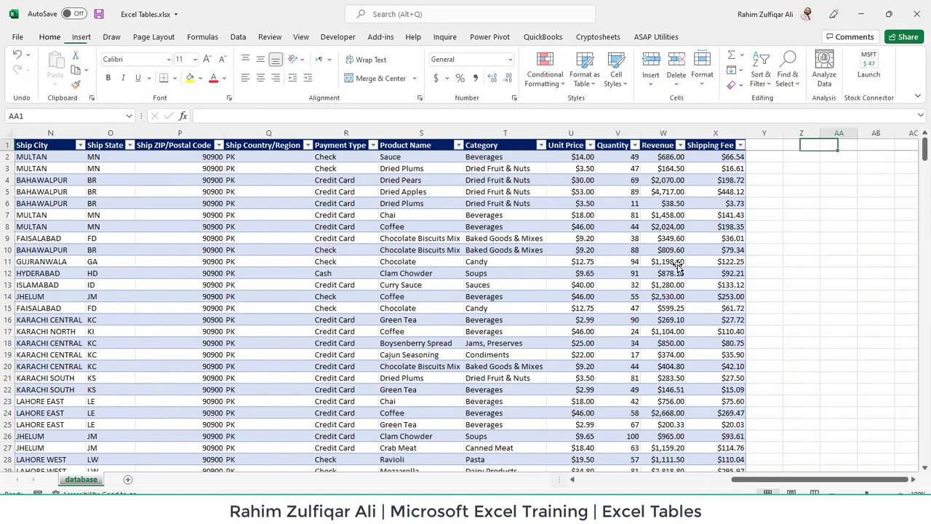
key(Right)
key(Down)
key(Down)
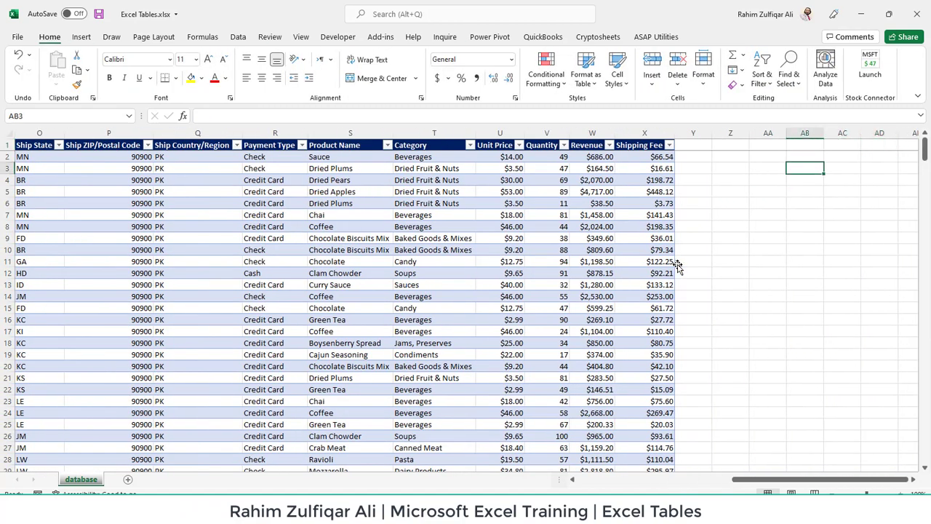
text(=)
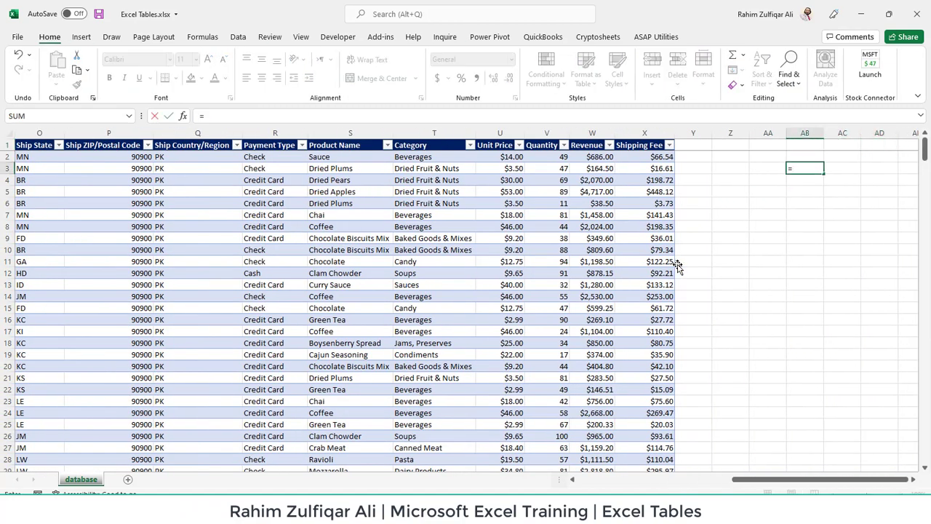
key(Left)
key(Left)
key(Left)
key(Left)
key(Up)
key(Left)
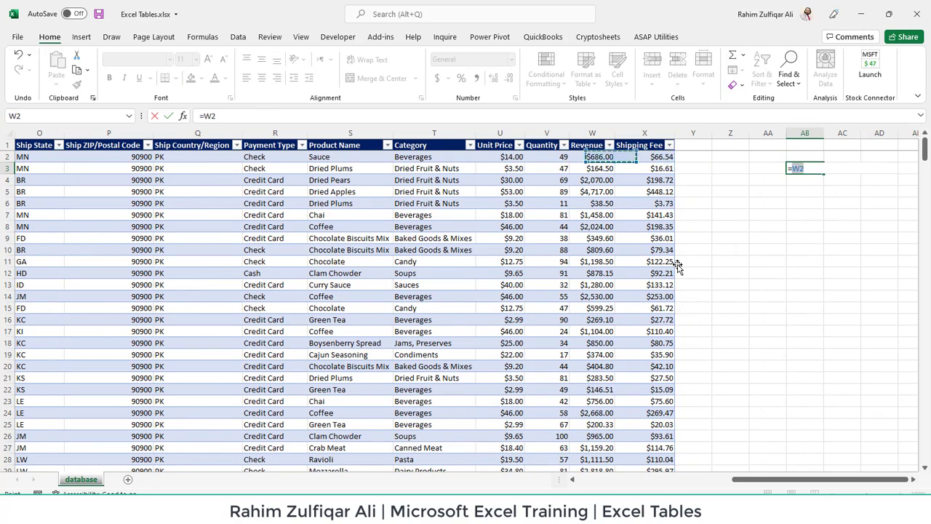
key(Down)
key(Right)
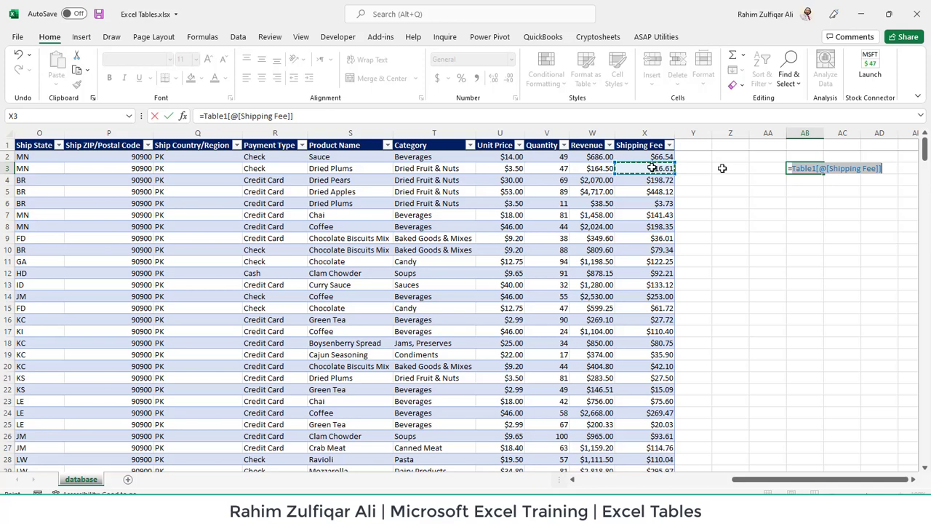
click(815, 168)
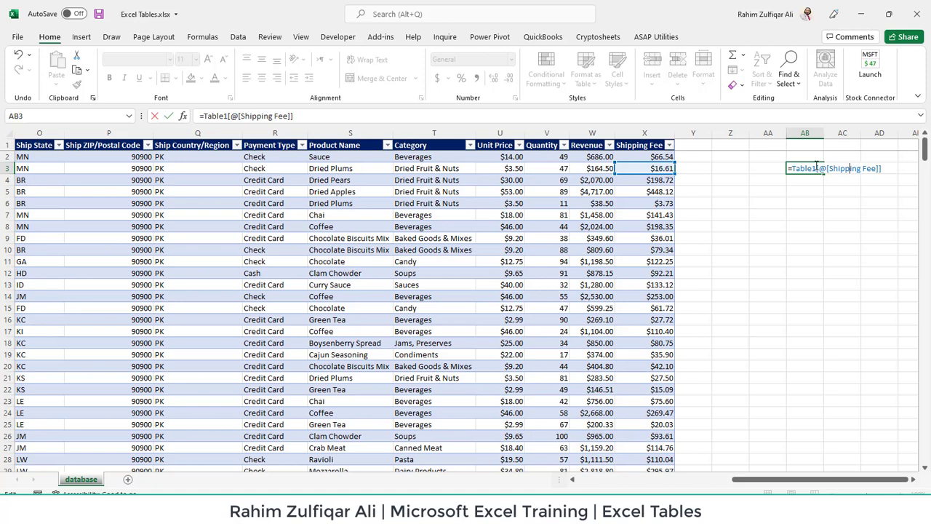
key(Escape)
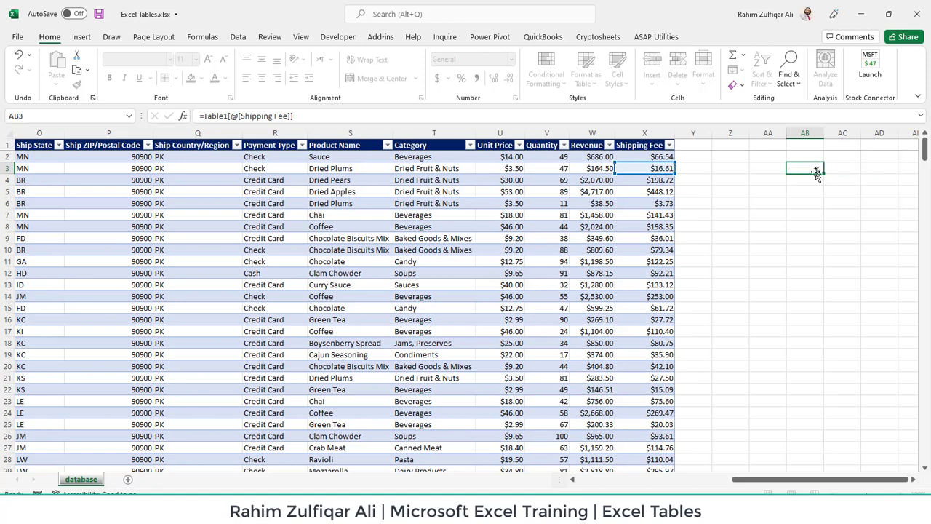
- Rename the table as SalesDatabase
click(603, 202)
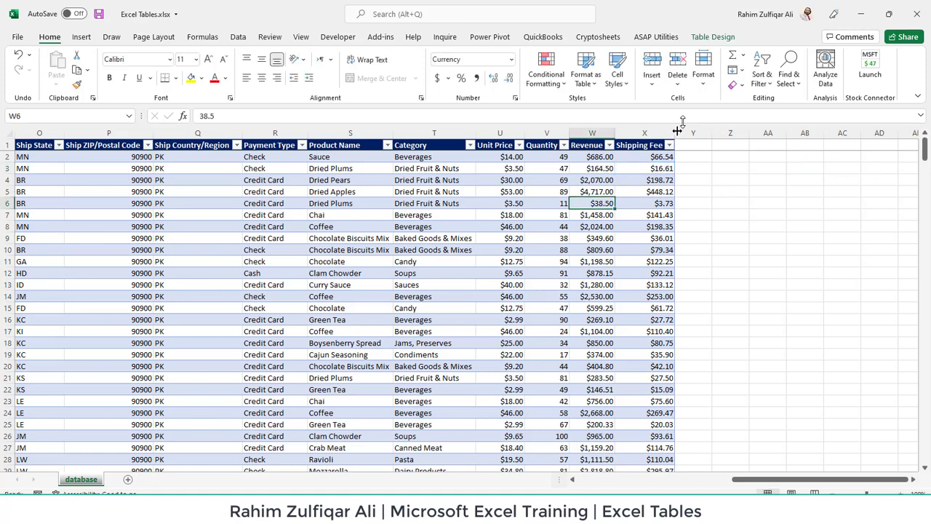
click(712, 38)
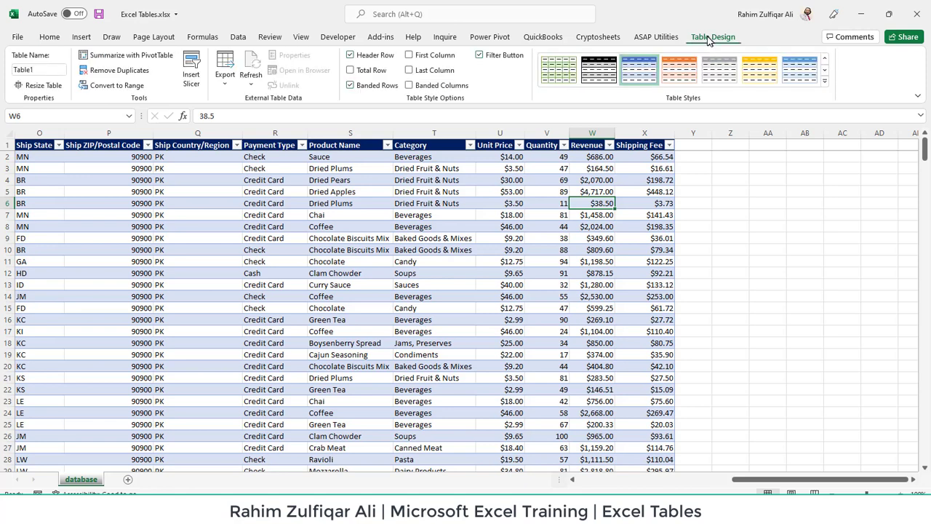
click(38, 70)
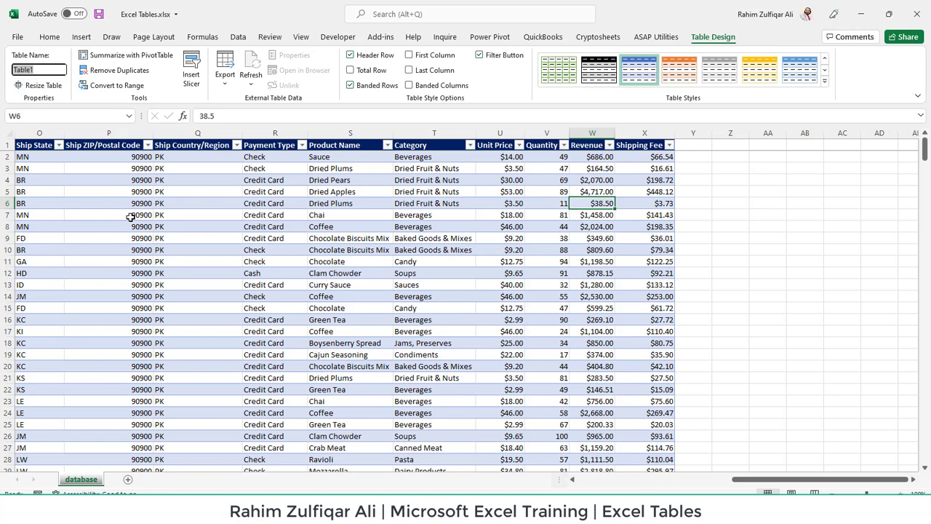
text(SalesDatabase)
key(Return)
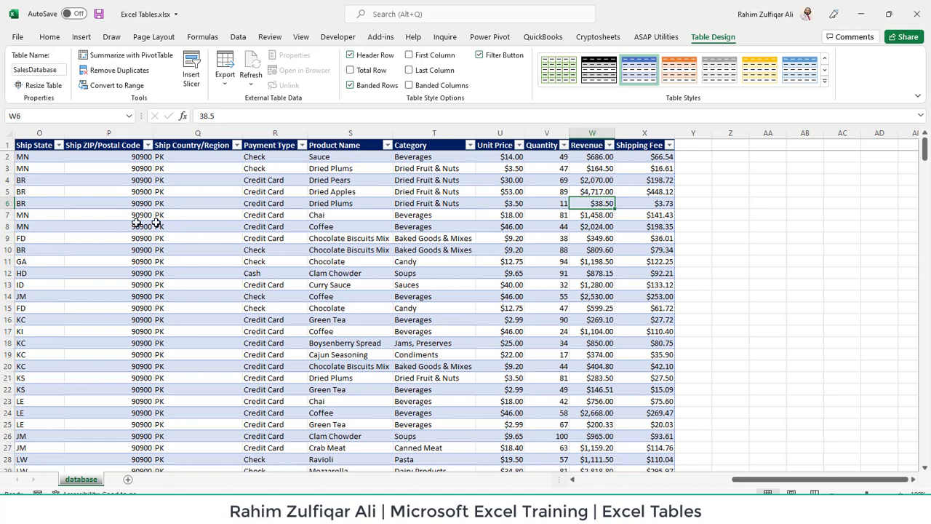
- Try a formula in cell AB5 that references the renamed table's Shipping Fee in row 5, and discard the entry
click(415, 215)
click(792, 195)
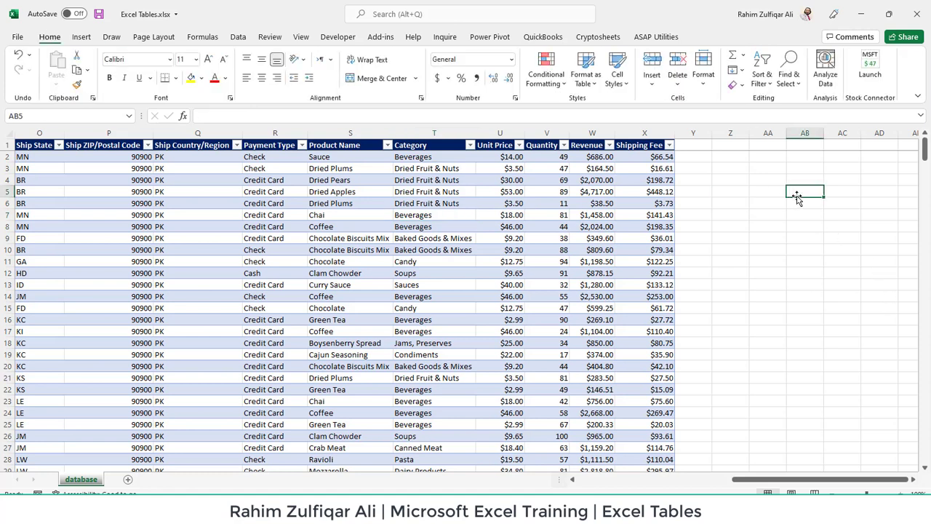
text(=)
key(Left)
key(Left)
key(Left)
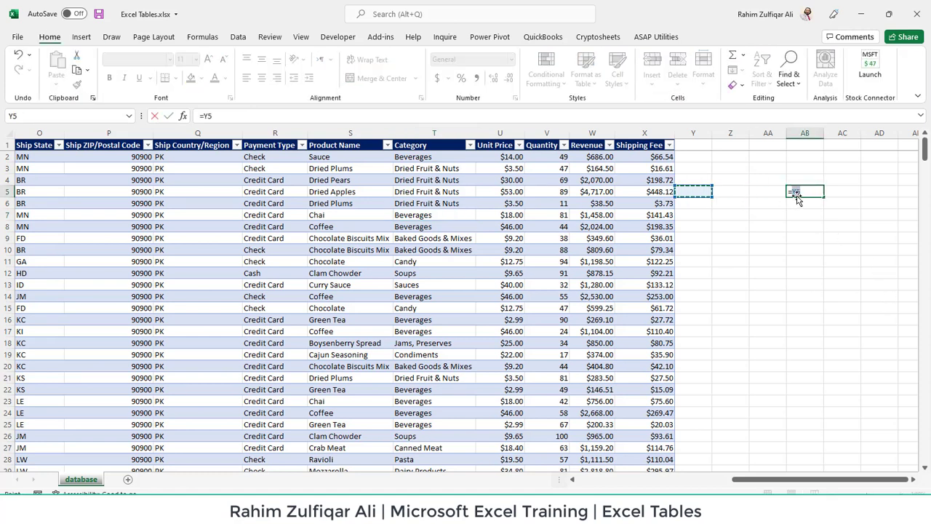
key(Left)
key(Up)
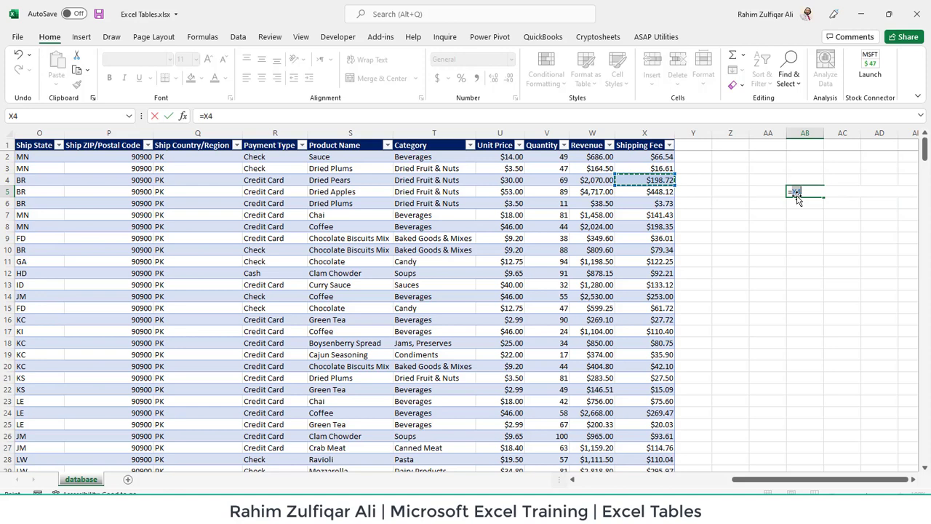
key(Down)
click(800, 192)
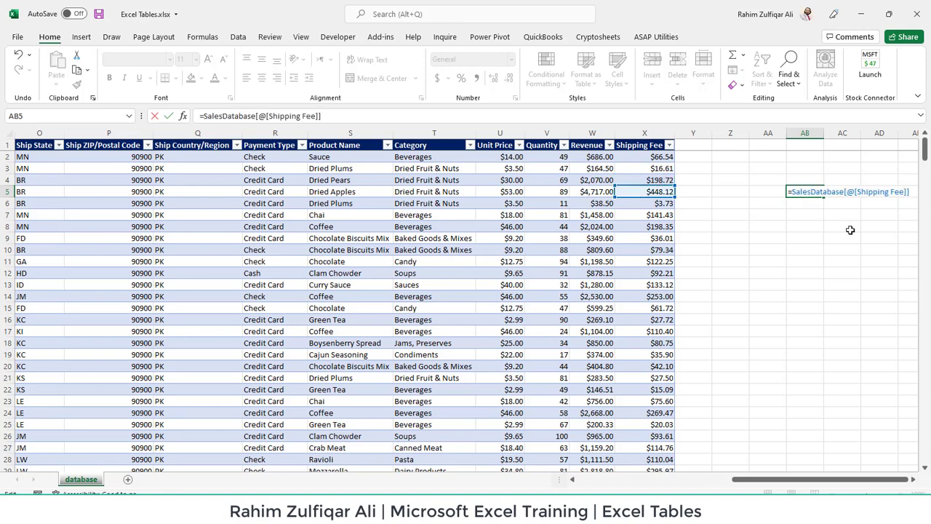
key(Escape)
- Add a total row beneath the table's last record
click(593, 203)
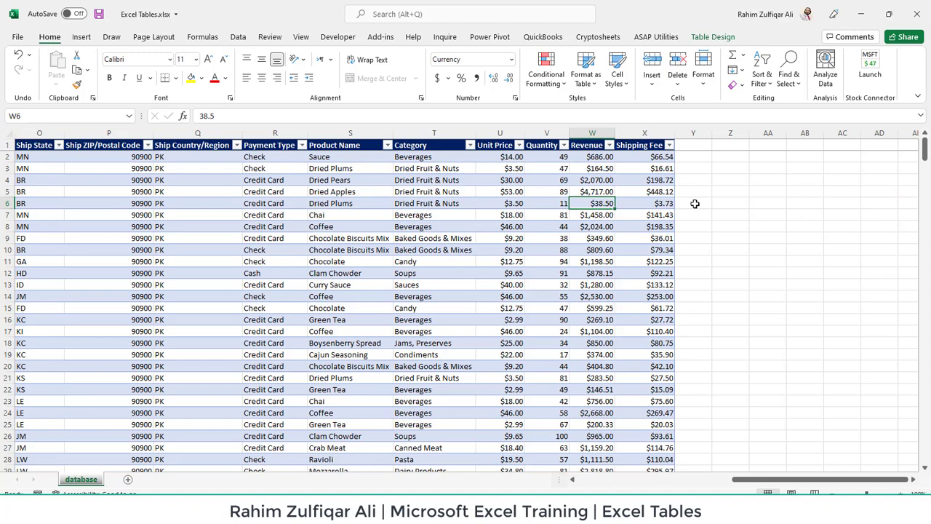
key(ctrl+Down)
key(Up)
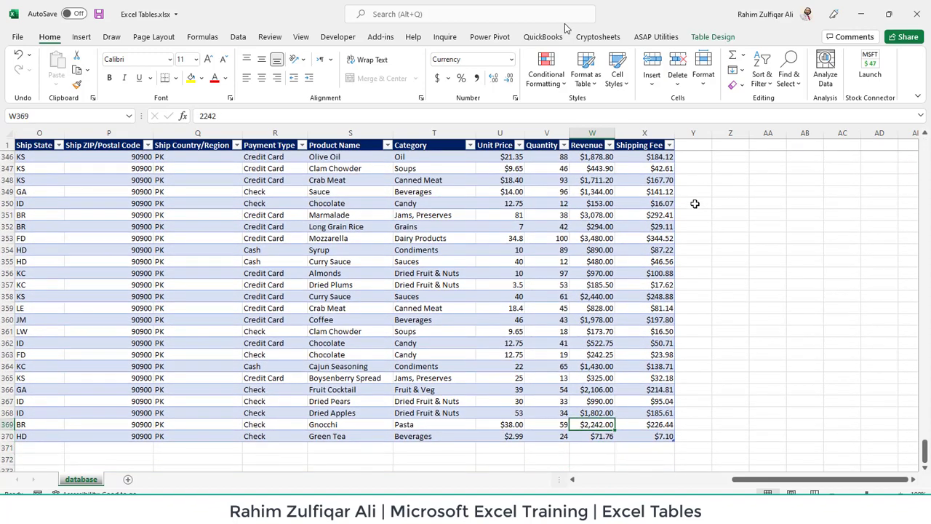
click(713, 37)
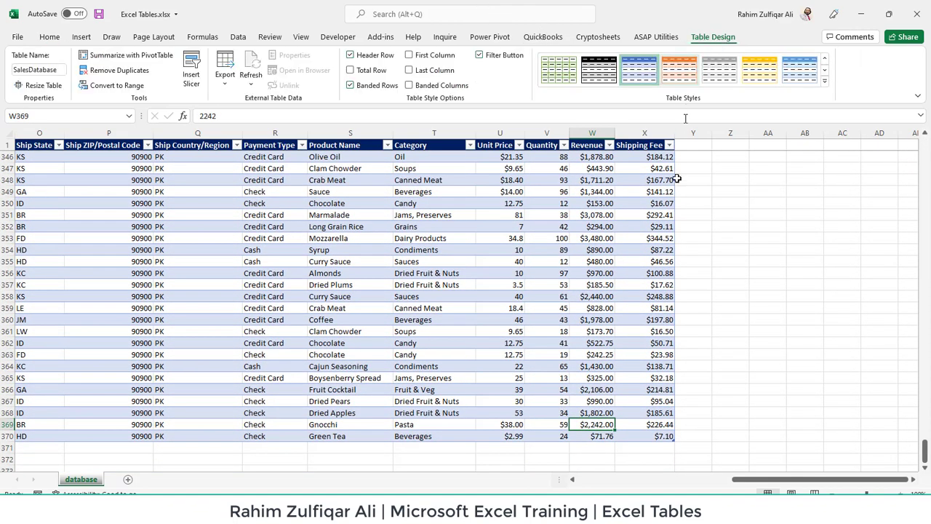
click(350, 70)
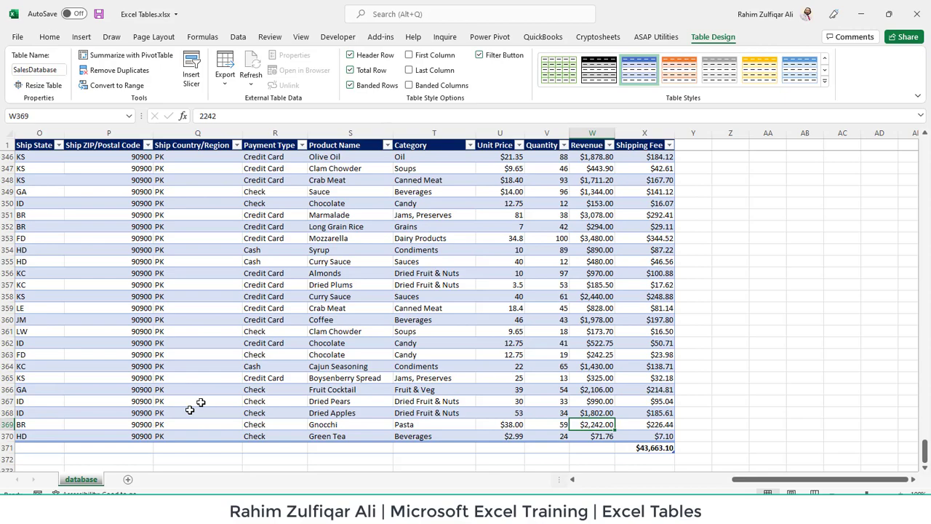
- Examine the new total row across all columns, from its Total label to the Shipping Fee subtotal formula
click(200, 449)
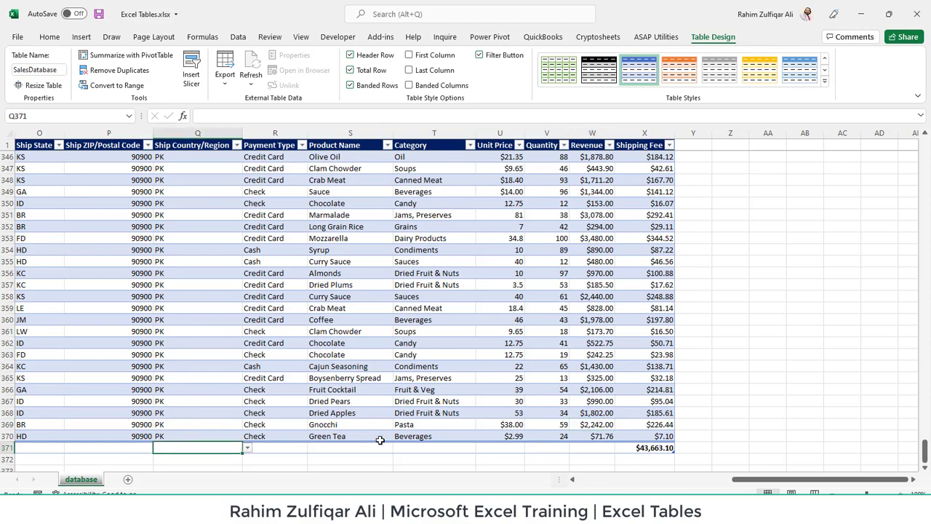
key(Home)
key(Right)
key(Right)
key(Right)
key(Right)
key(Right)
key(Right)
key(Right)
key(Right)
key(Right)
key(Right)
key(Right)
key(Right)
key(Right)
key(Right)
key(Right)
key(Right)
key(Right)
key(Right)
key(Right)
key(Right)
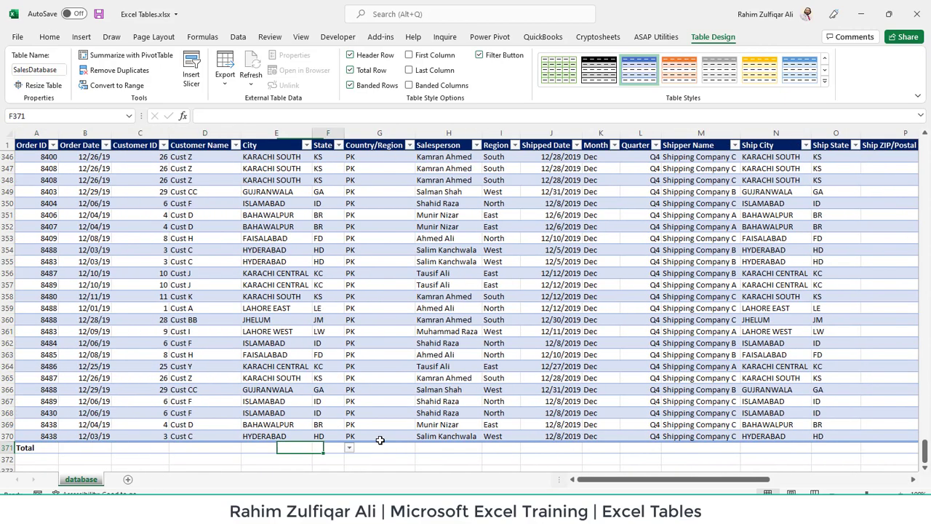
key(Right)
key(Right)
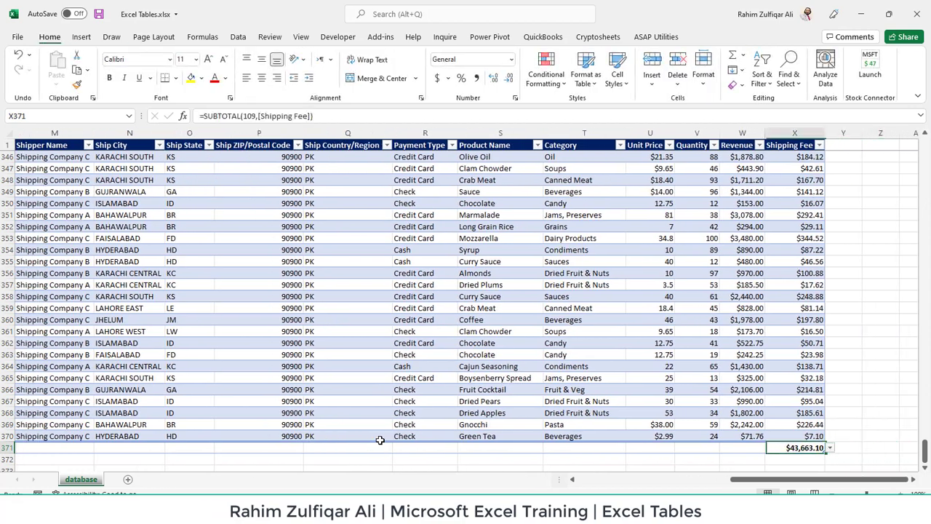
- Check the Unit Price column and its cell U371 in the total row
key(Left)
key(Left)
key(Left)
key(Down)
key(Up)
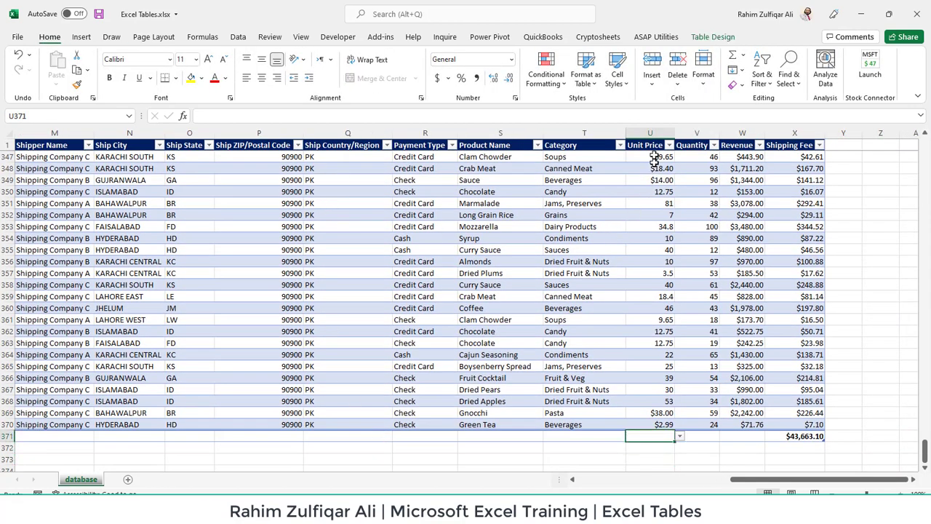
click(654, 134)
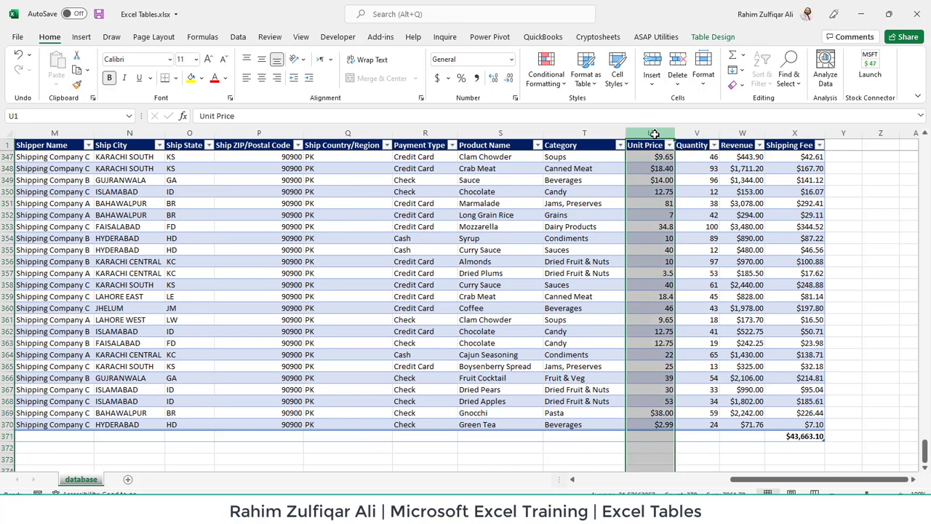
click(651, 437)
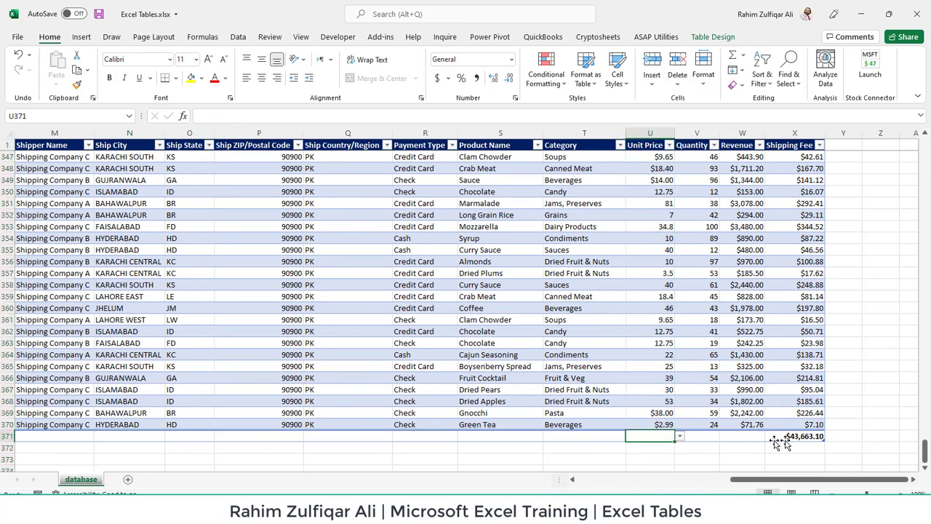
key(ctrl+a)
- Set the Revenue column's total in W371 to Sum, and switch it to Average
click(744, 438)
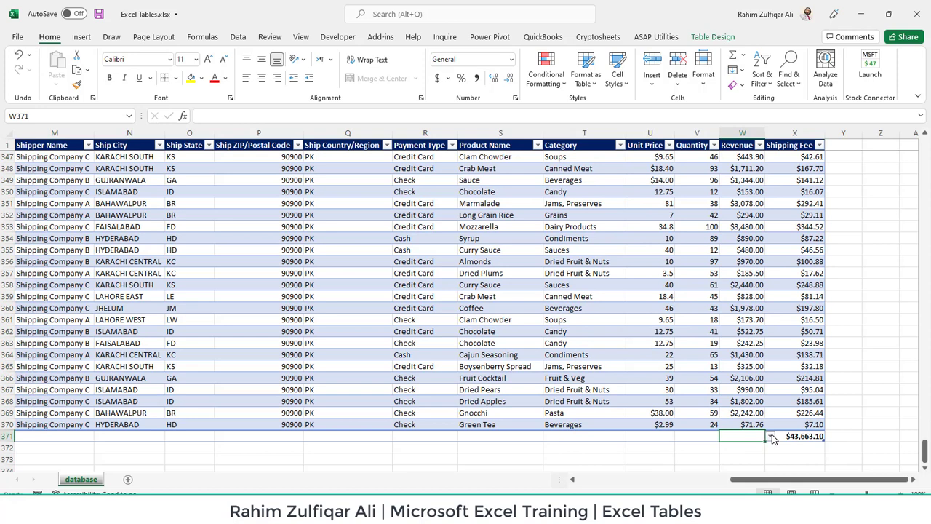
click(771, 437)
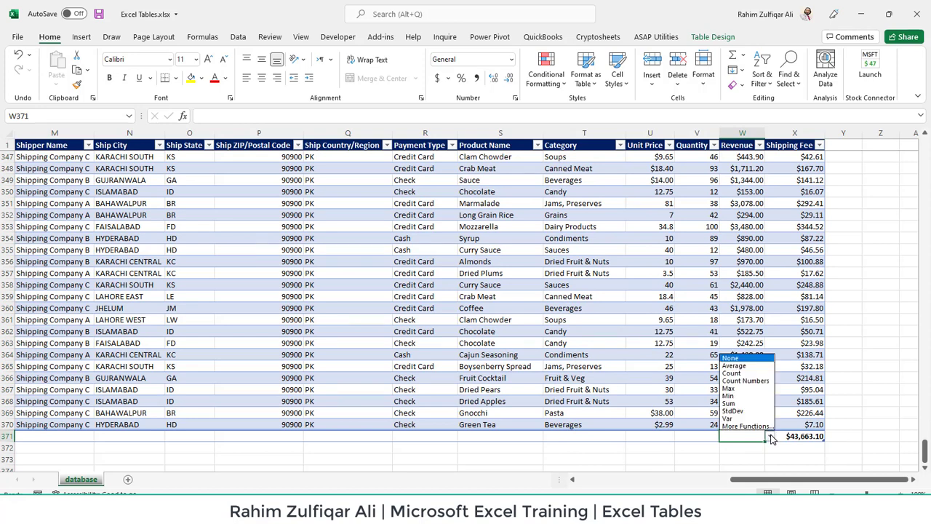
click(738, 404)
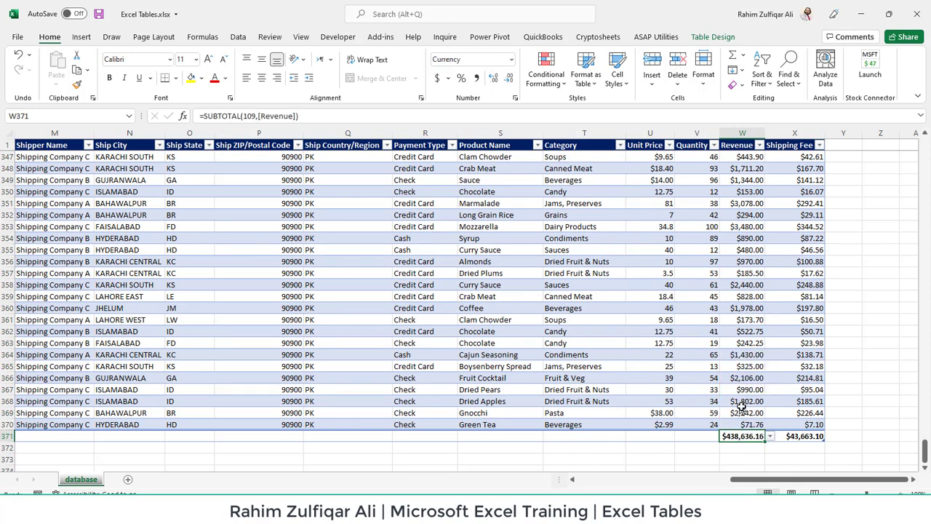
click(770, 437)
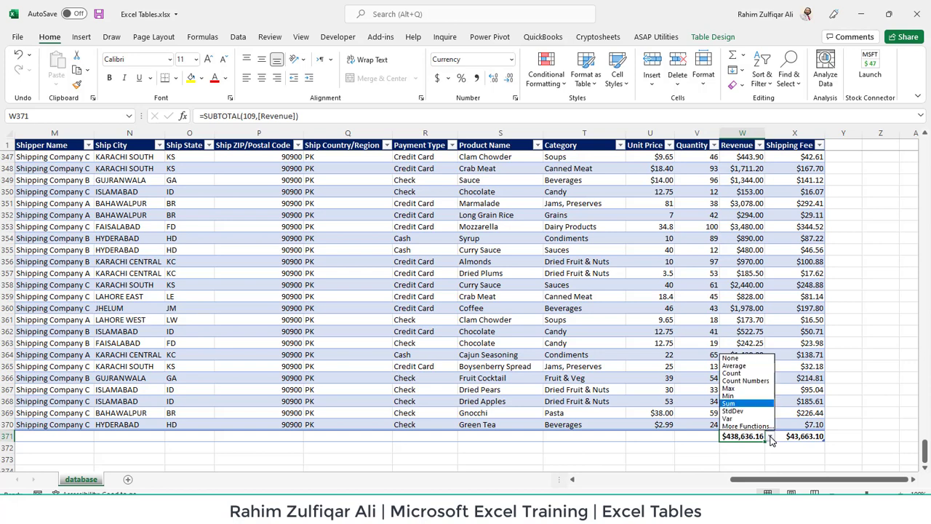
click(735, 366)
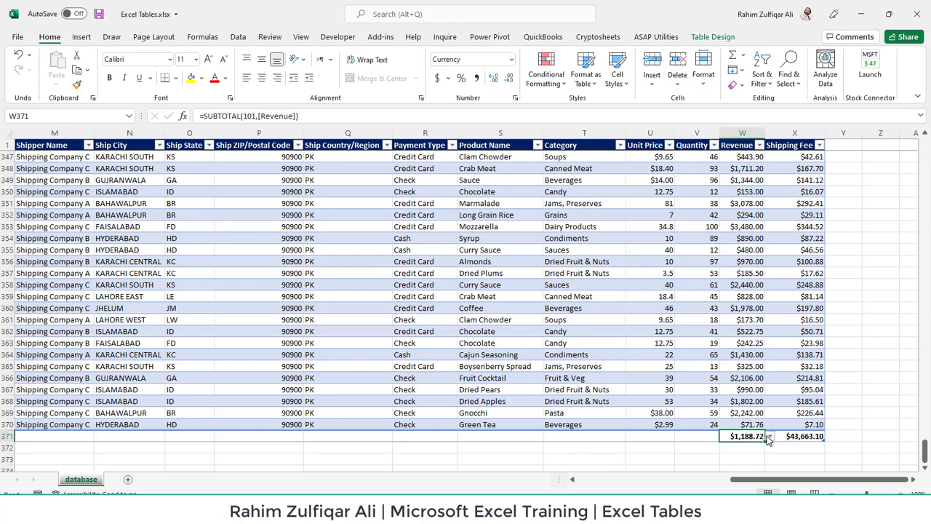
- Remove the total row from the table and select the Revenue value in W351
click(713, 37)
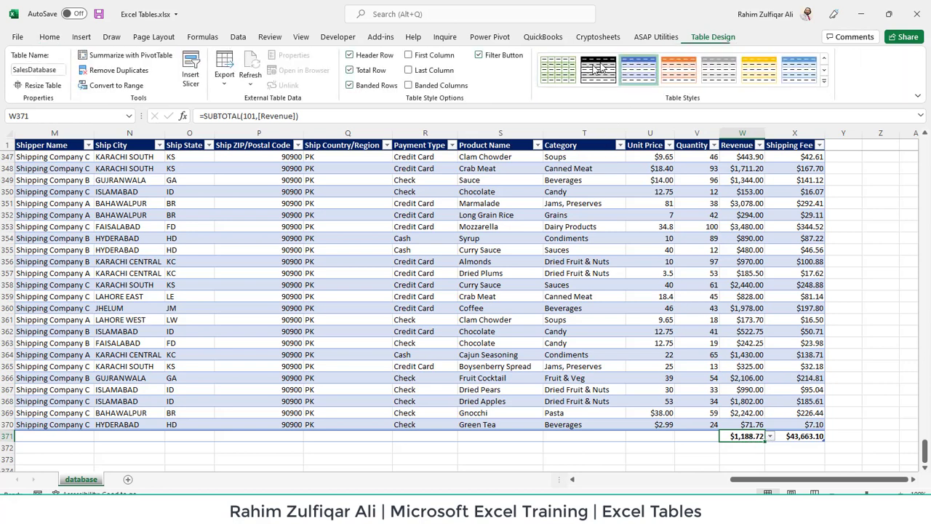
click(351, 73)
click(752, 205)
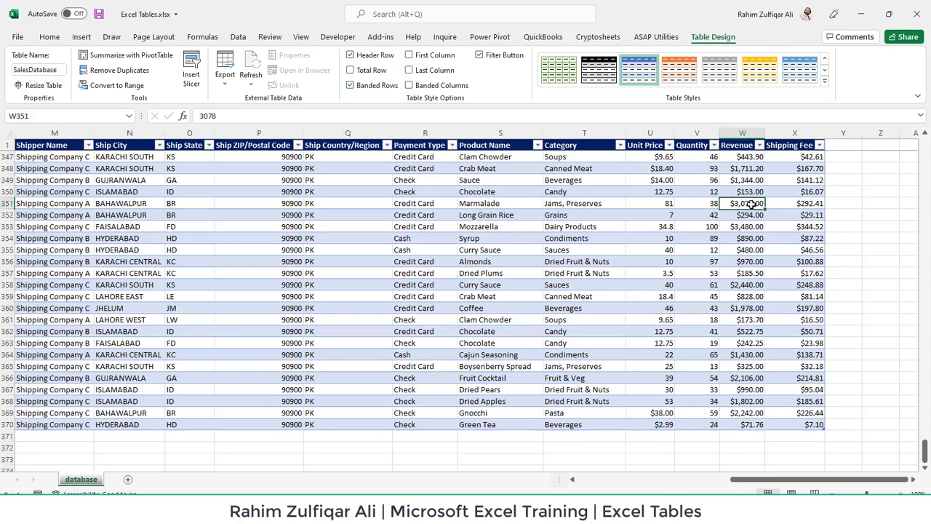
- Start a new table style and look through its table elements, including Last Column and Total Row
click(827, 85)
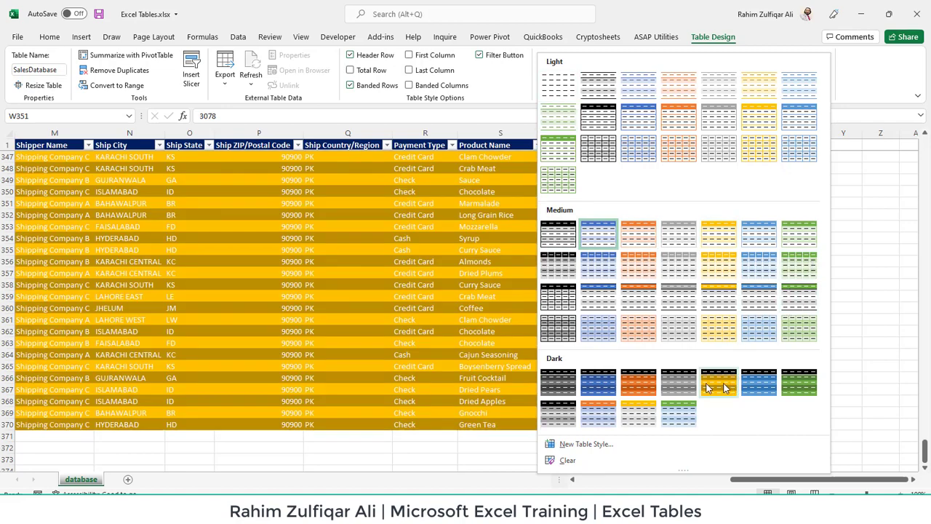
click(587, 444)
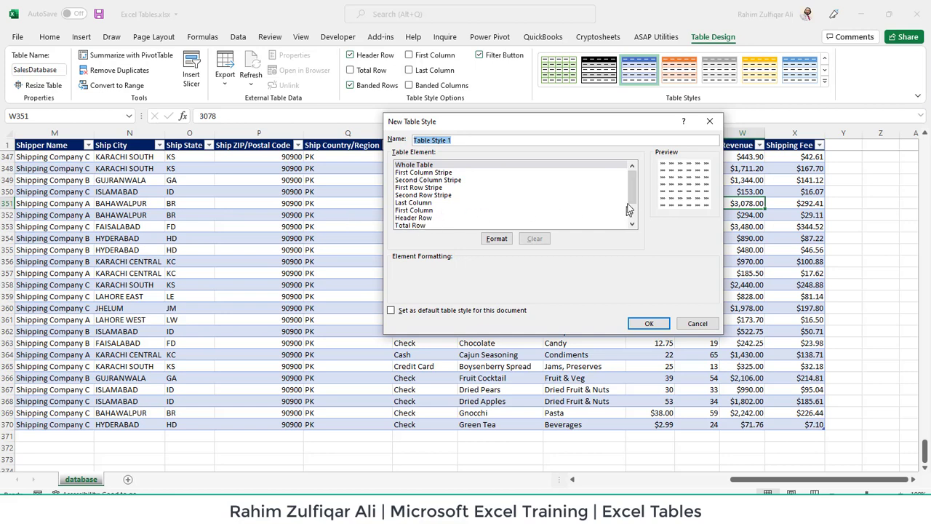
drag(633, 182, 635, 218)
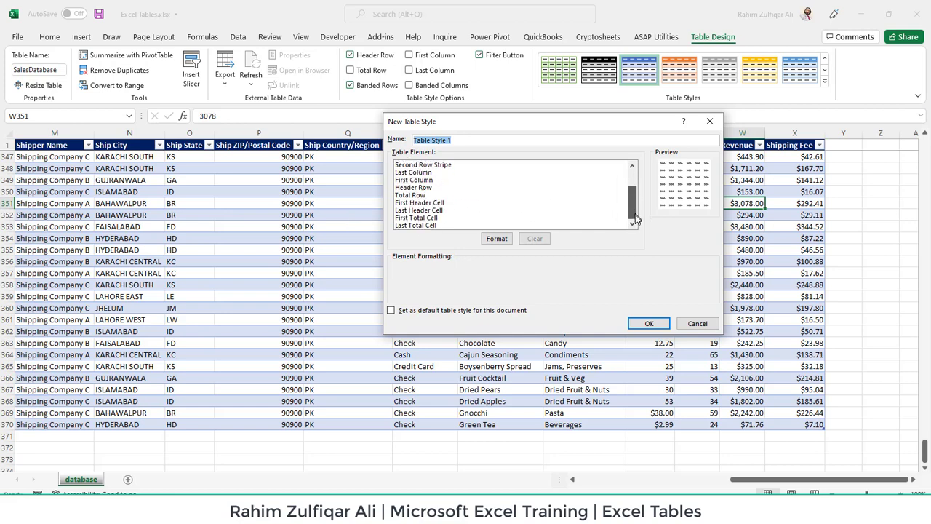
click(448, 210)
click(449, 188)
click(456, 172)
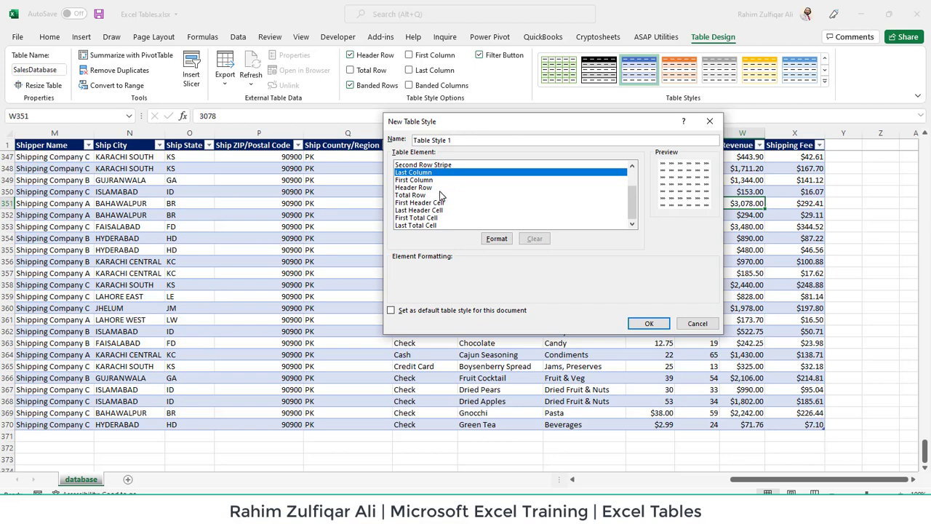
click(442, 195)
- Look through the Fill, Border and Font formatting options for the Total Row element and discard the new style
click(486, 243)
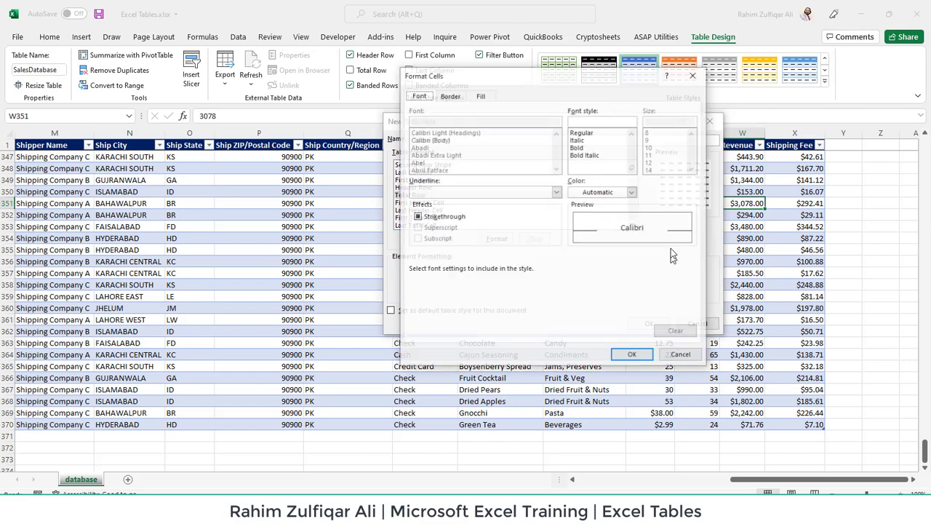
click(493, 101)
click(449, 95)
click(418, 95)
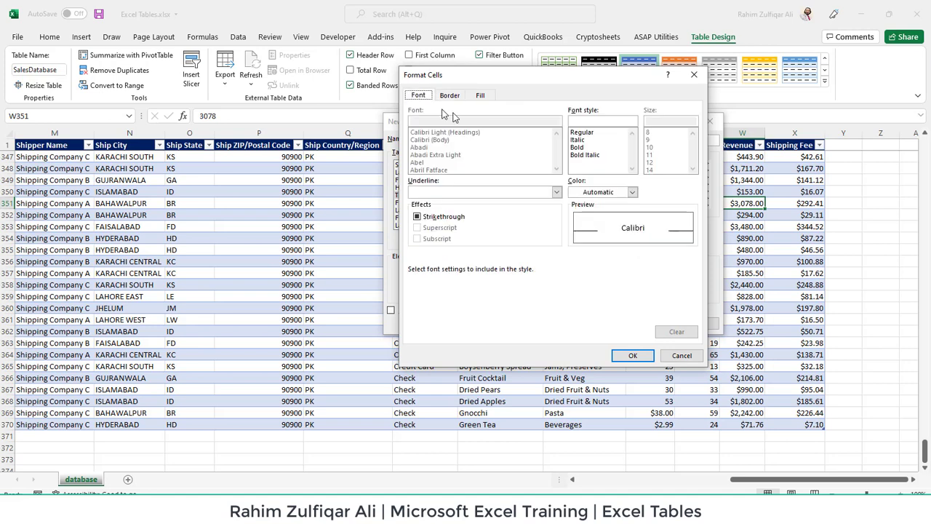
click(682, 355)
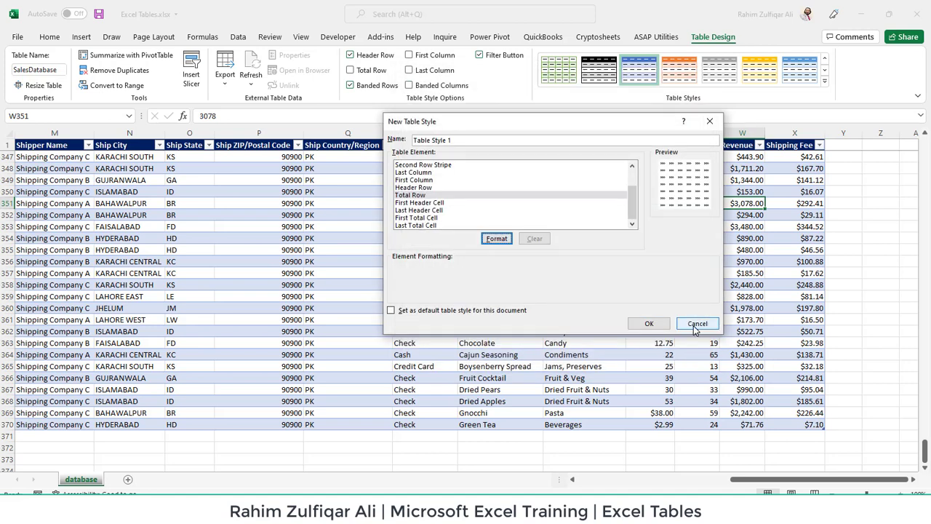
click(697, 324)
click(455, 273)
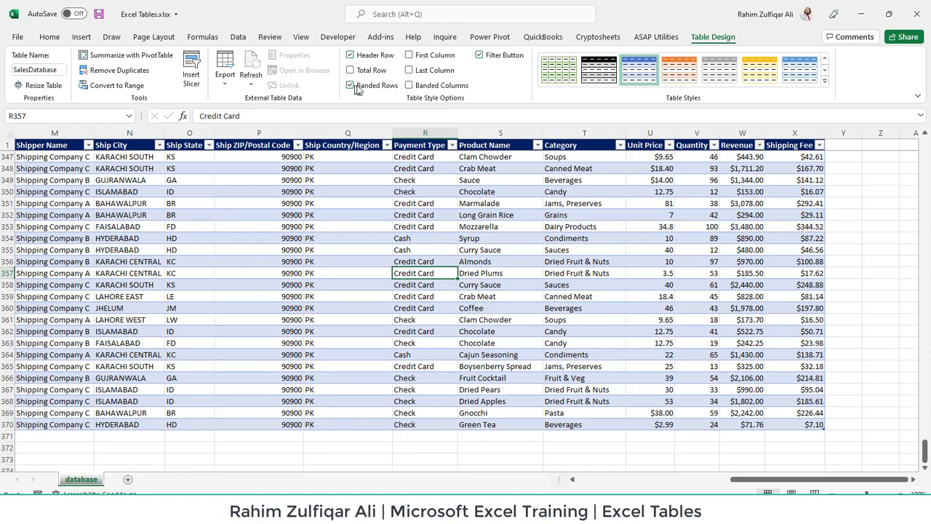
- Enter =SUM(SalesDatabase[Revenue]) in cell AA4 to total the table's Revenue column
click(551, 203)
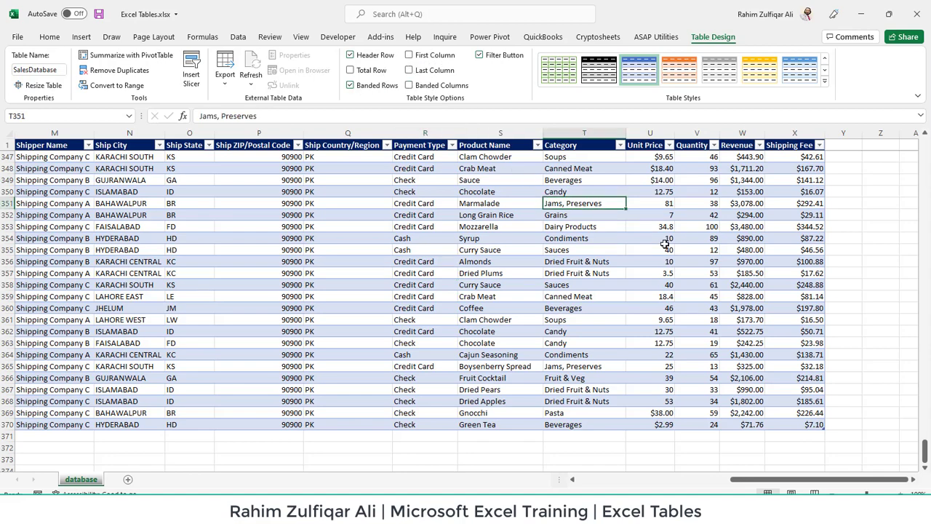
key(ctrl+Up)
key(Down)
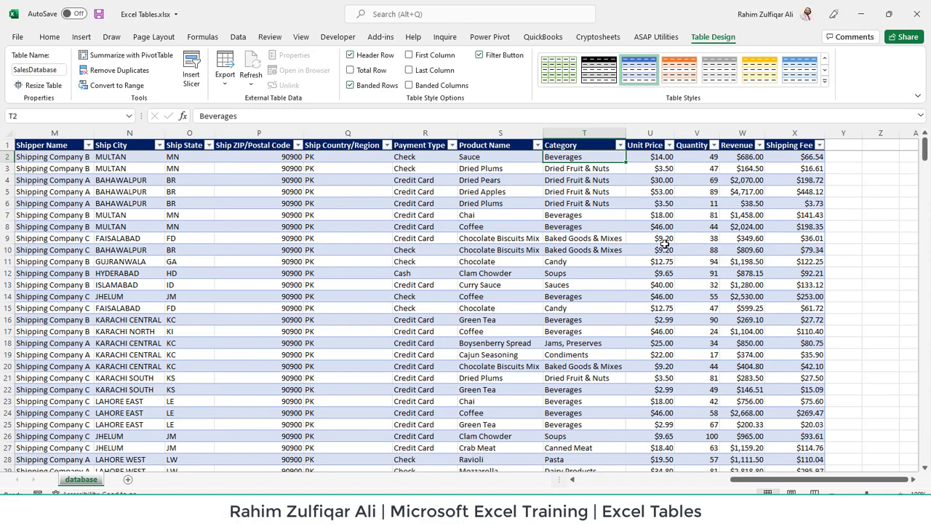
key(Right)
key(Right)
key(Right)
key(Right)
key(Right)
key(Right)
key(Right)
key(Right)
key(Right)
key(Right)
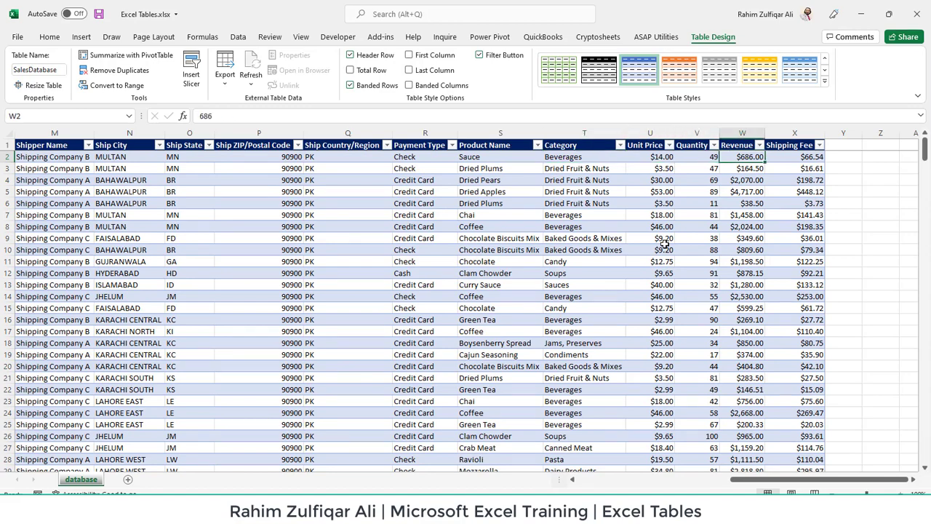
key(Down)
key(Down)
key(Left)
key(Left)
key(Left)
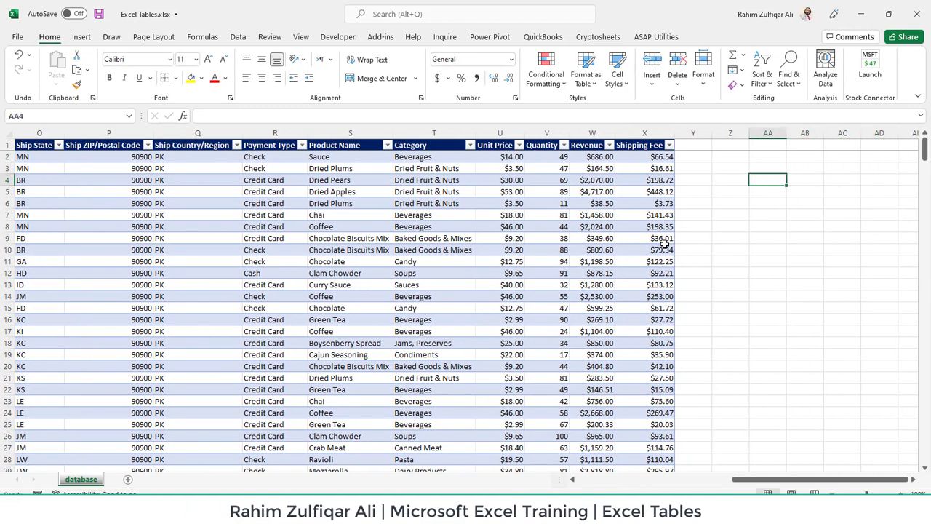
text(=SUM()
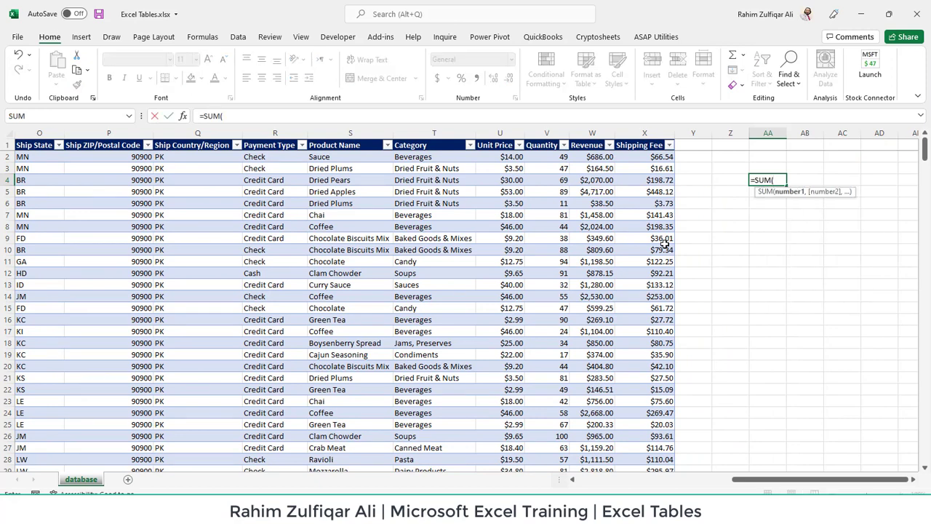
key(ctrl+Left)
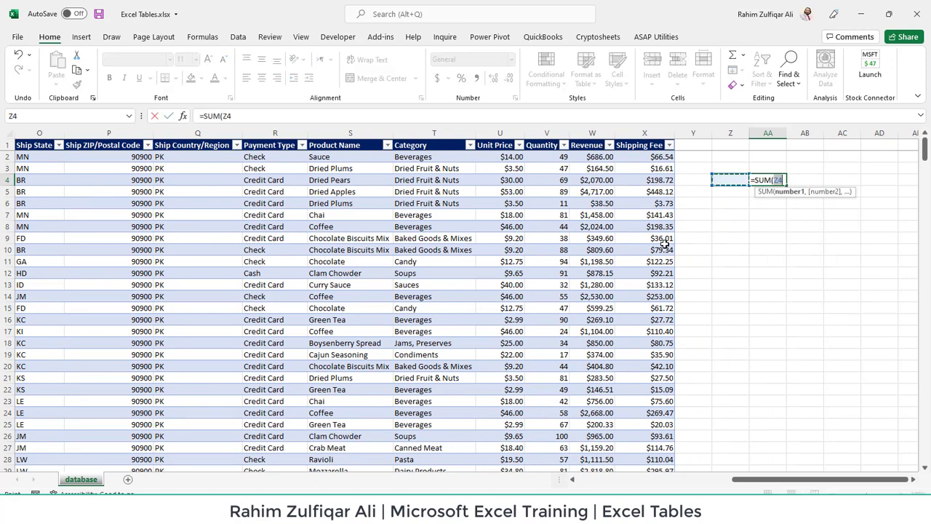
key(ctrl+Up)
key(Left)
key(Down)
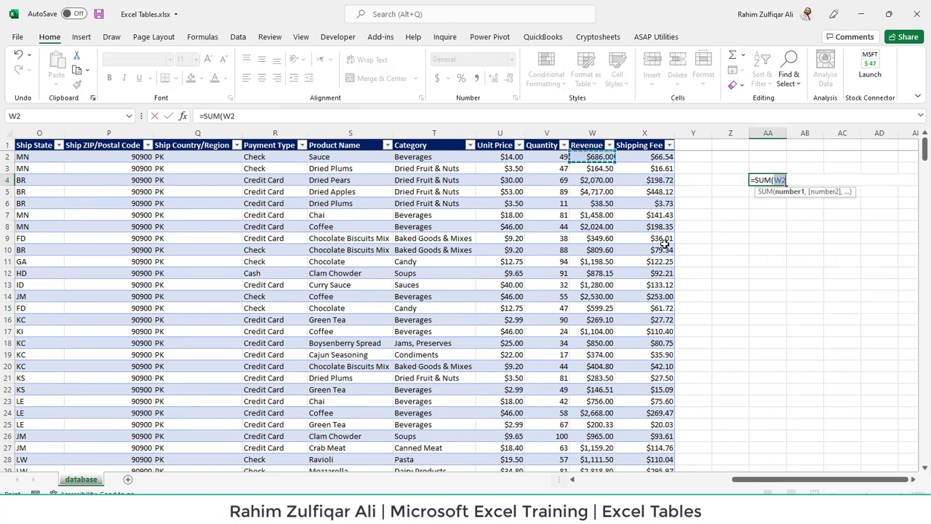
key(ctrl+shift+Down)
key(Return)
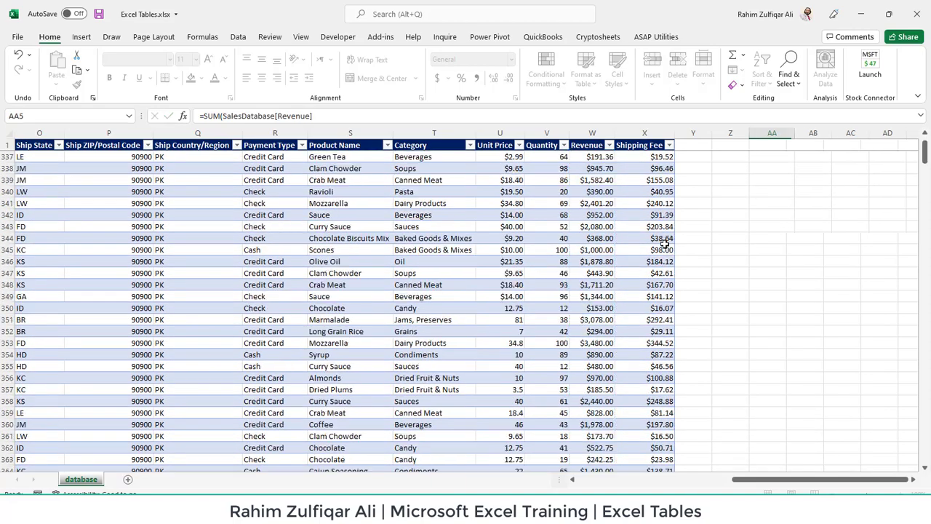
- Check which table column the formula in AA4 references
key(Up)
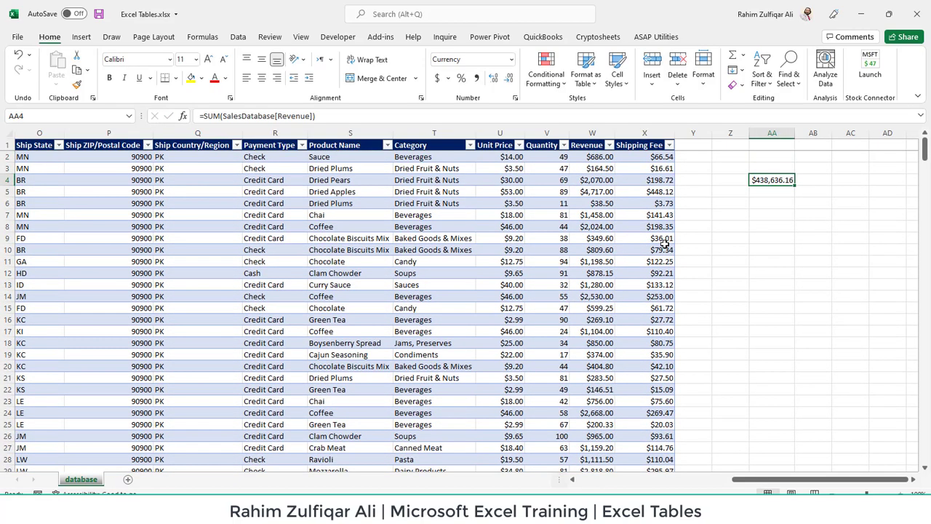
key(F2)
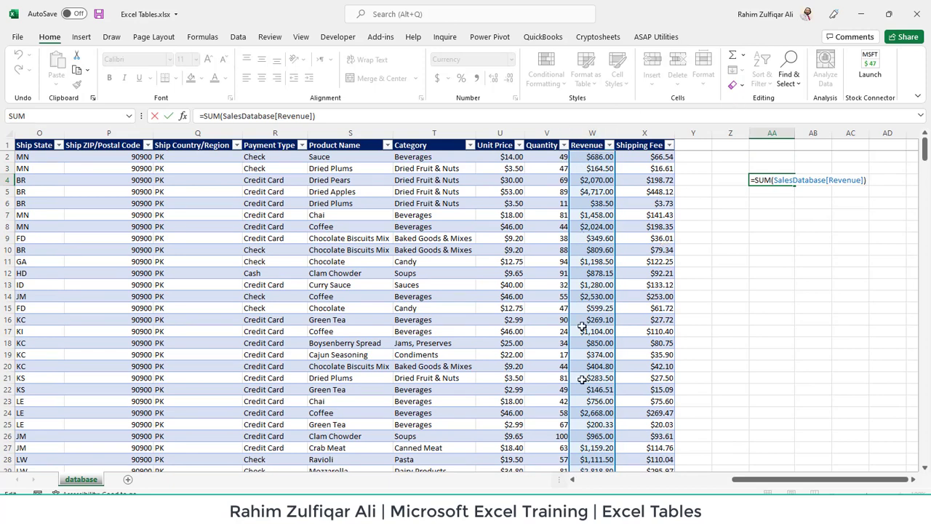
click(803, 181)
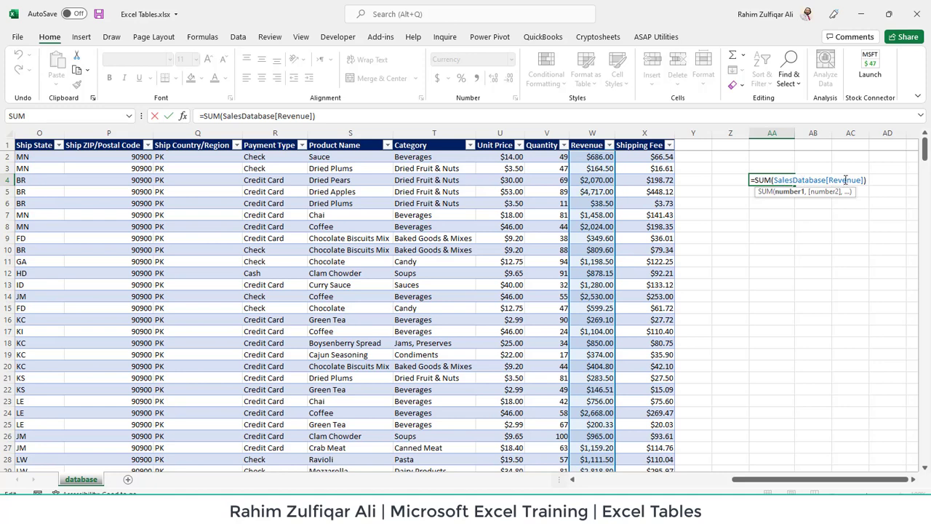
key(ctrl+Return)
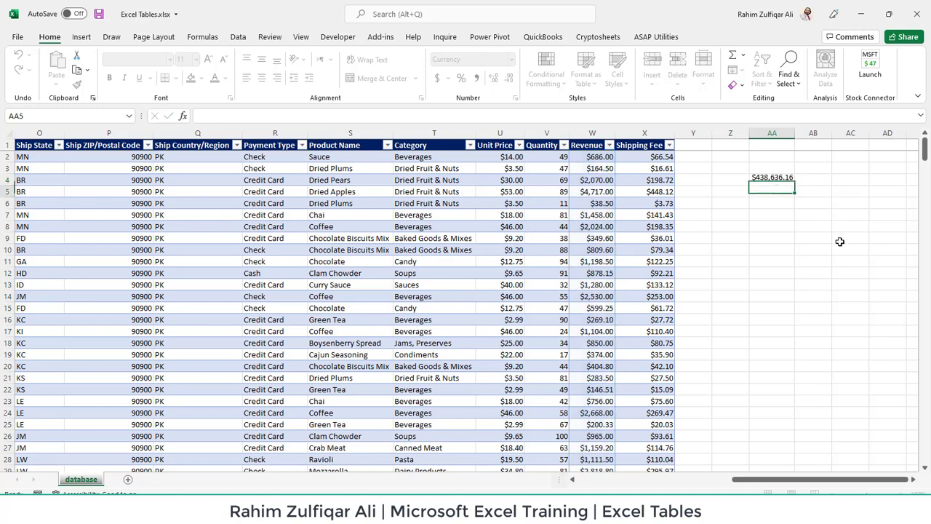
- Check the end of the Revenue column and the table's last row, and return to the sum in AA4
key(Left)
key(Left)
key(Left)
key(Left)
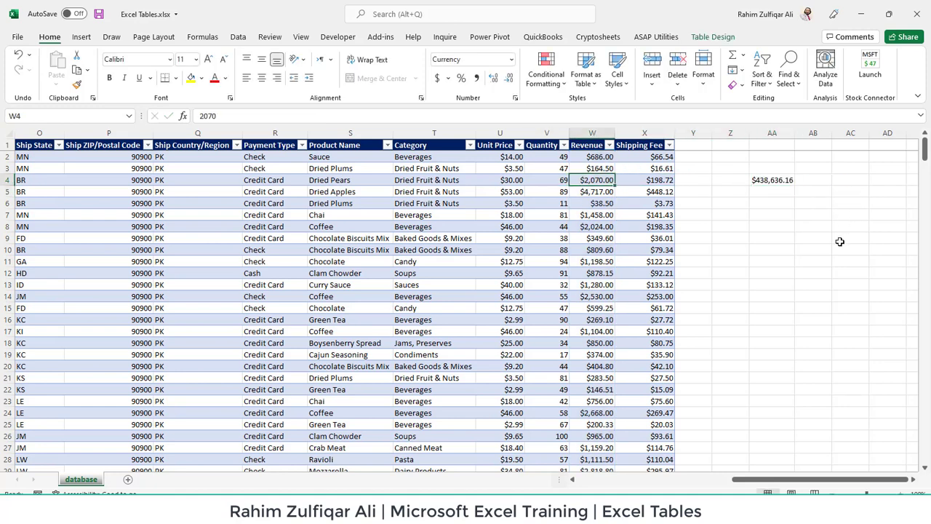
key(ctrl+Down)
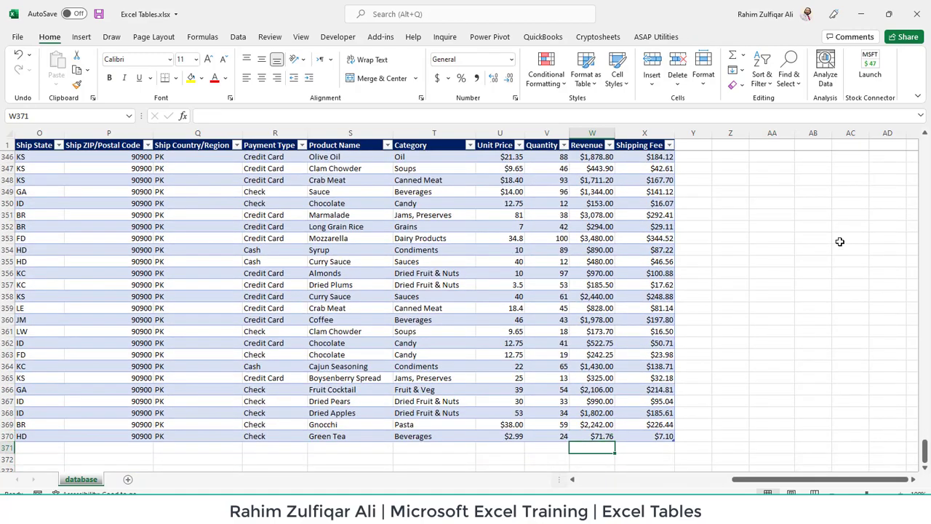
key(ctrl+Left)
key(ctrl+Right)
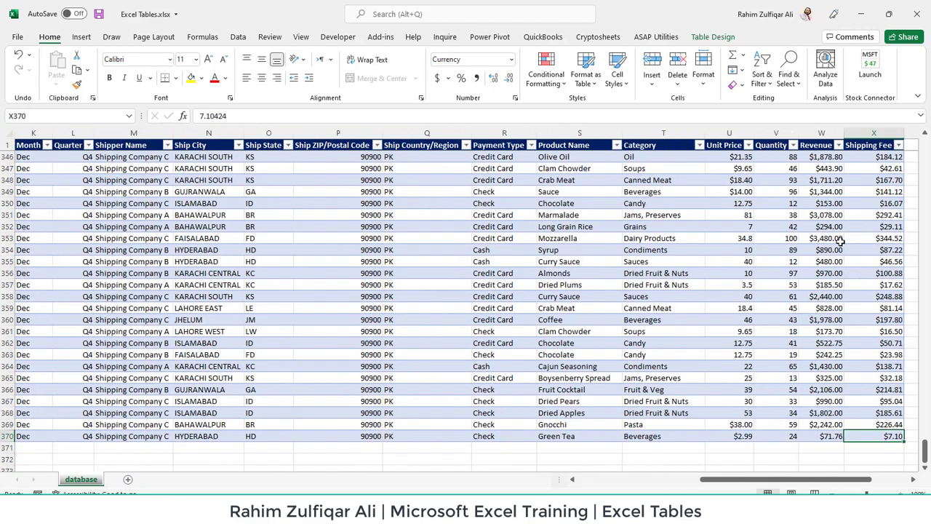
key(ctrl+Home)
key(ctrl+Right)
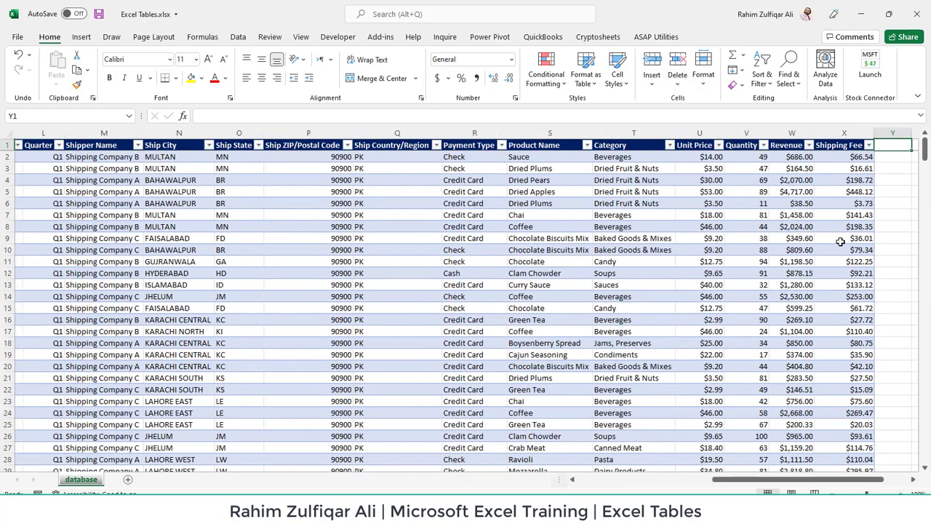
key(Right)
key(Right)
key(Right)
key(Right)
key(Down)
key(Down)
key(Down)
key(Left)
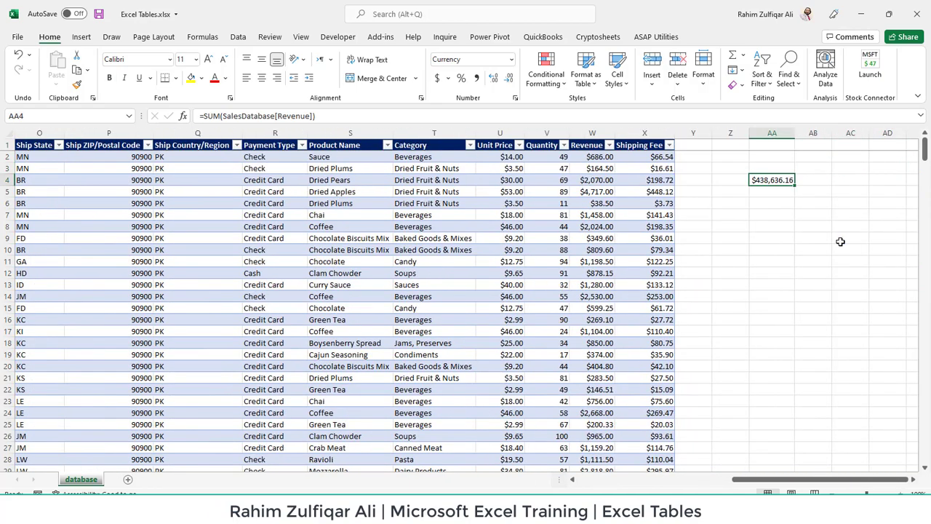
- Copy the table's last record in row 370 across all columns and paste it into row 371
key(ctrl+Left)
key(ctrl+Left)
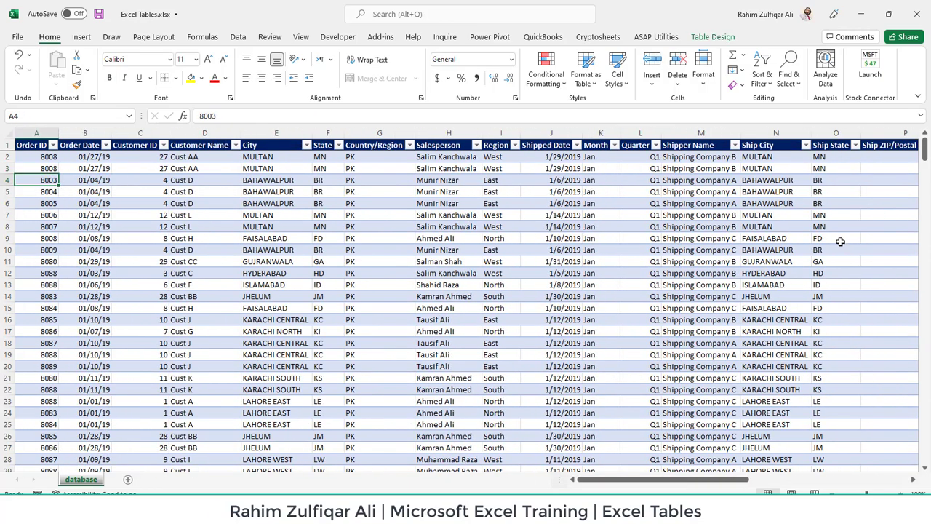
key(ctrl+Down)
key(shift+Right)
key(shift+Right)
key(ctrl+shift+Right)
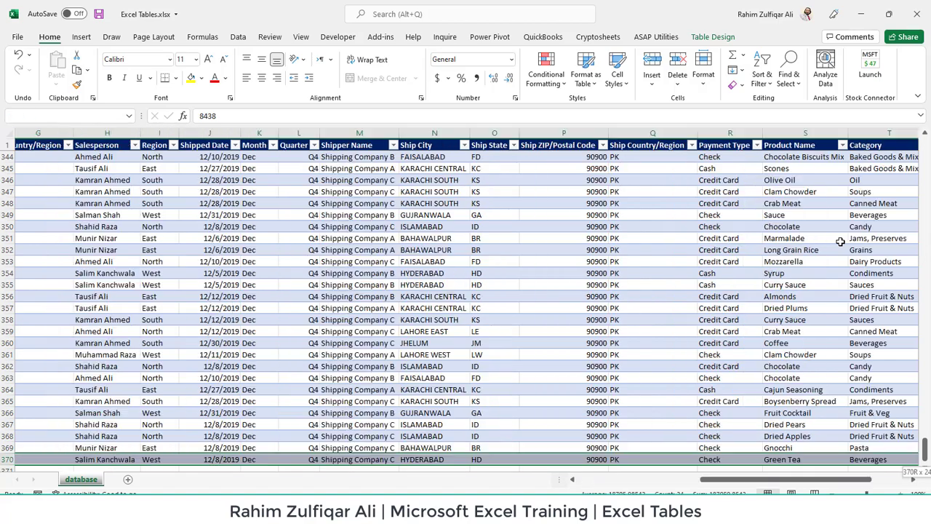
key(ctrl+c)
key(Down)
key(ctrl+v)
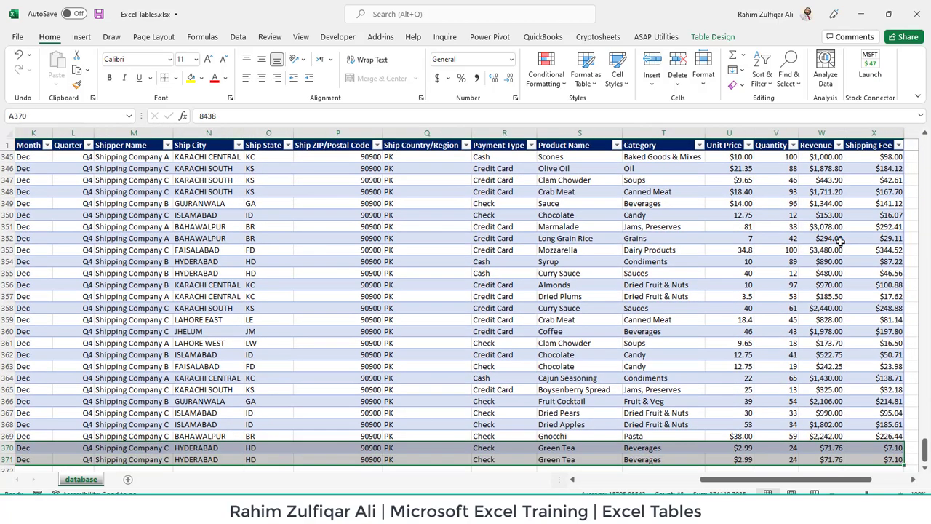
- Change the last digit of the new record's Order ID in A371 to 9
key(Up)
key(Down)
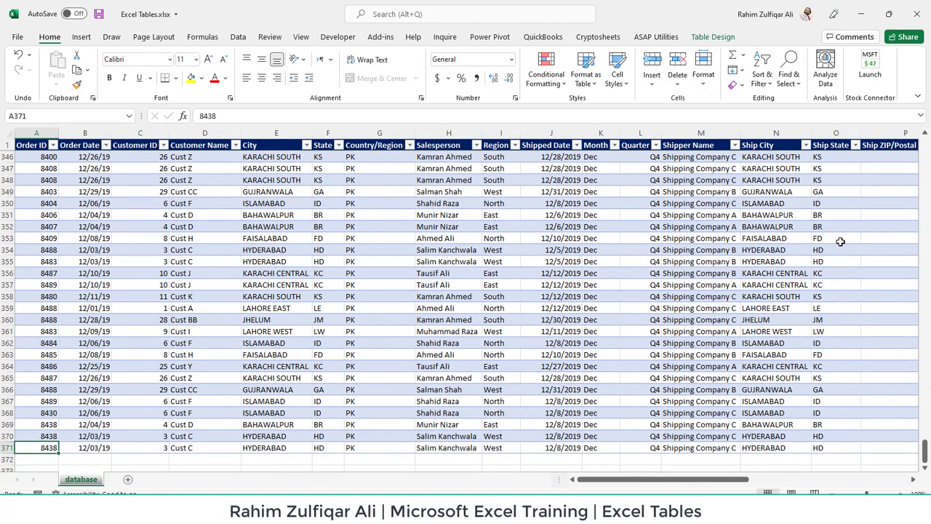
key(F2)
key(BackSpace)
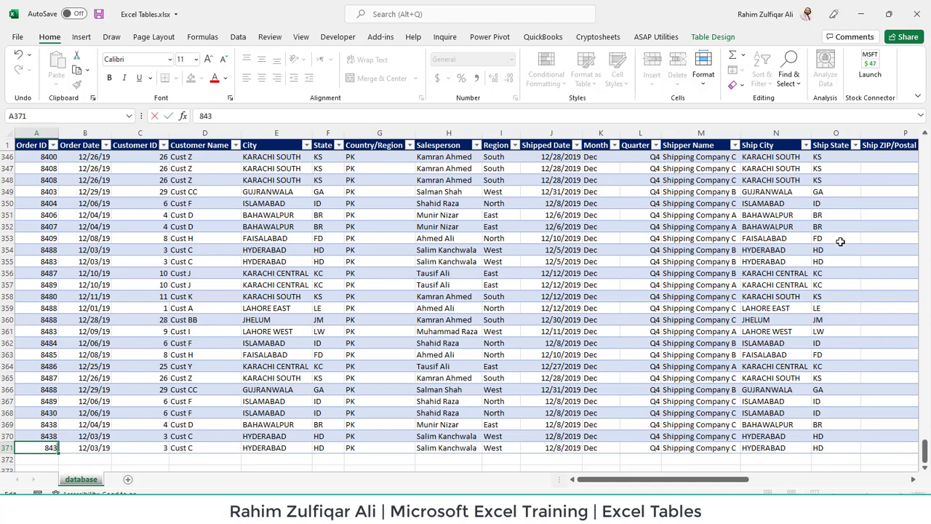
text(9)
key(Return)
- Set the new record's Revenue in W371 to 100000
key(Up)
key(ctrl+Right)
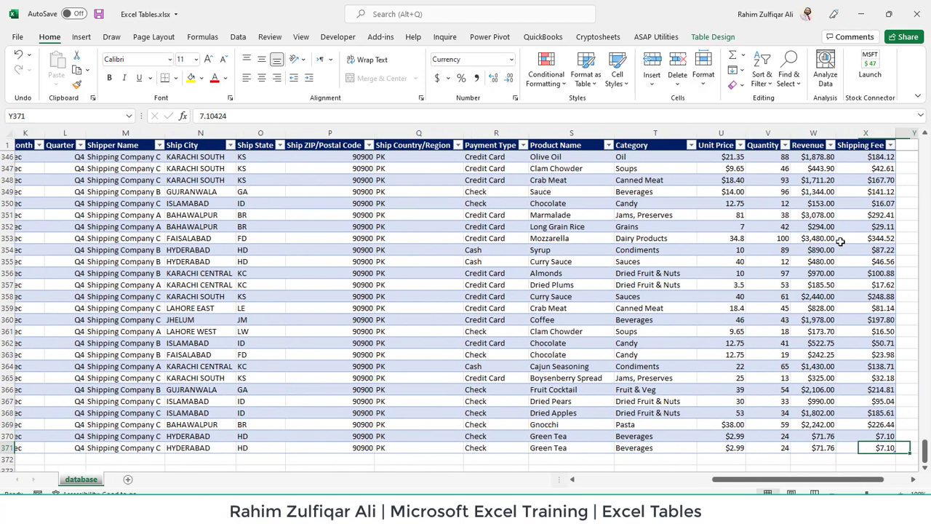
key(Right)
key(Left)
key(Left)
key(Left)
key(Left)
key(Right)
key(Right)
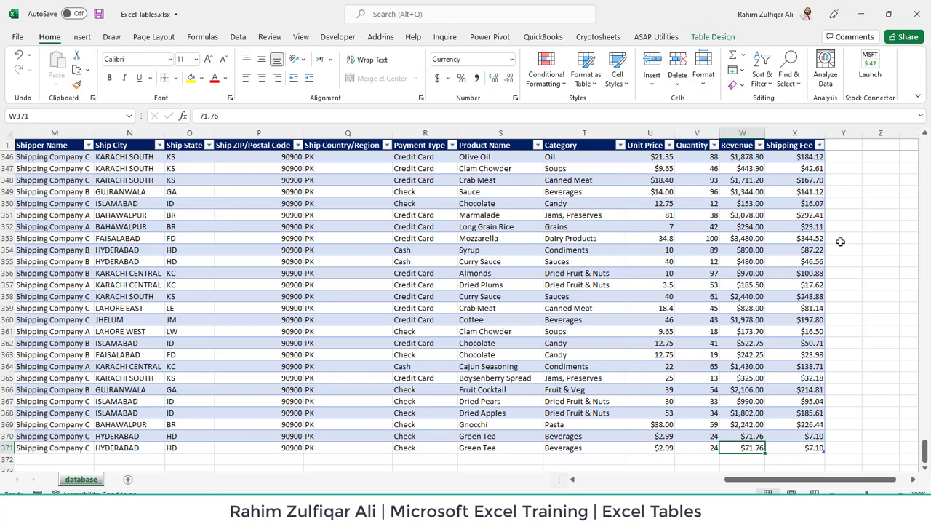
text(100000)
key(Return)
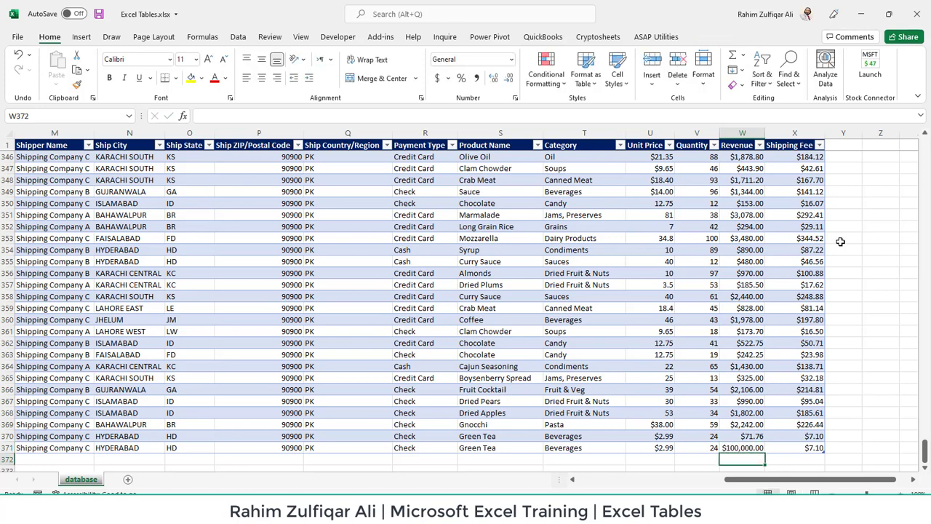
- Return from the new record to AA4 and inspect its sum formula over the SalesDatabase Revenue column
key(Up)
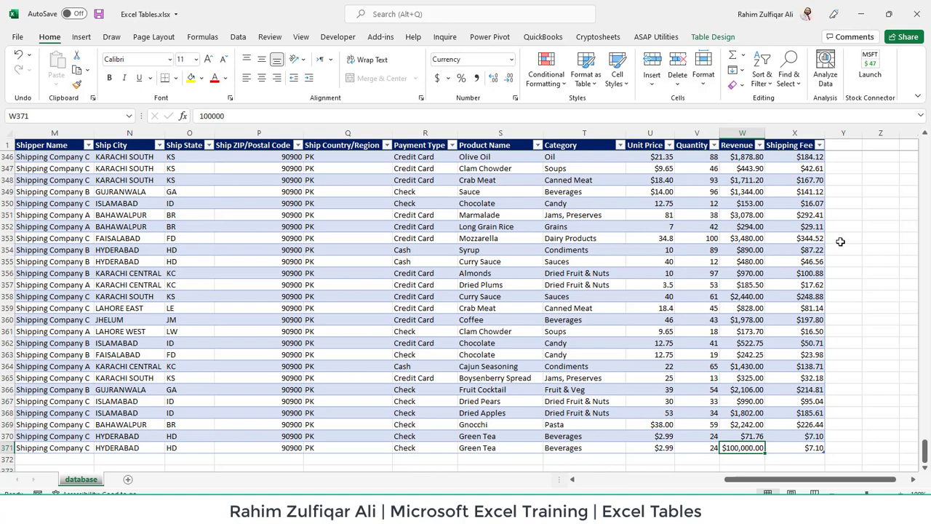
key(ctrl+Up)
key(Down)
key(Down)
key(Right)
key(Right)
key(Right)
key(Right)
key(Right)
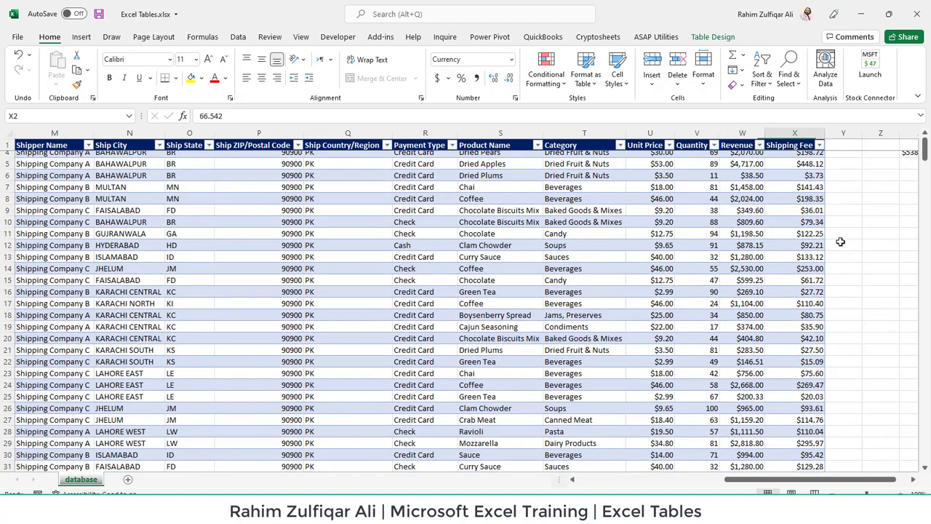
key(Down)
key(Left)
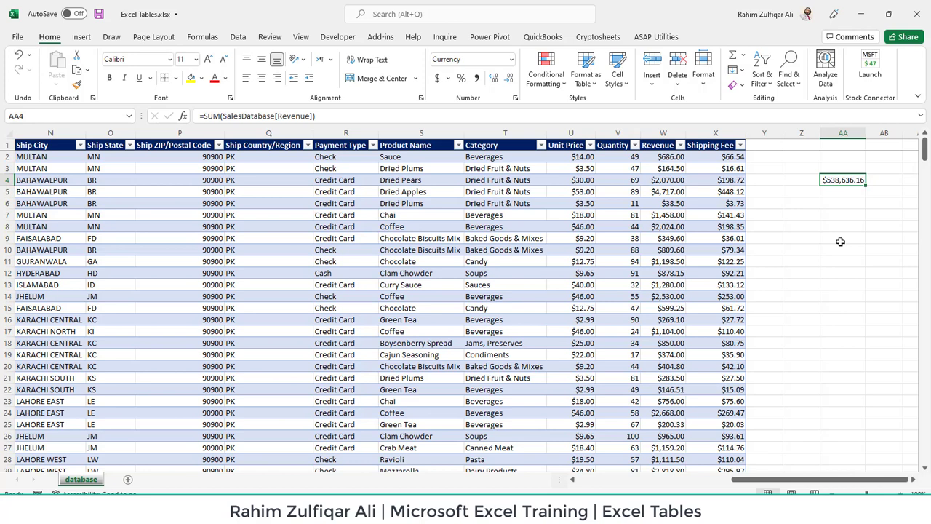
key(F2)
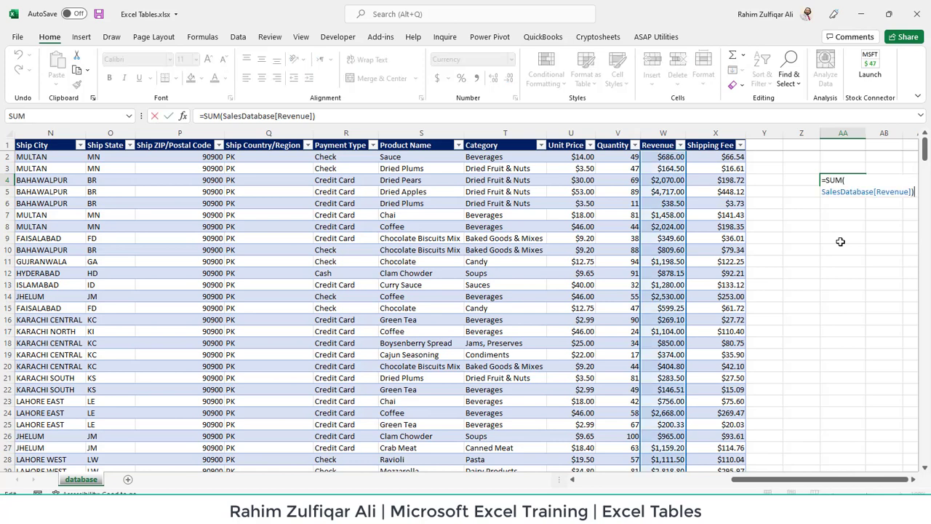
key(Return)
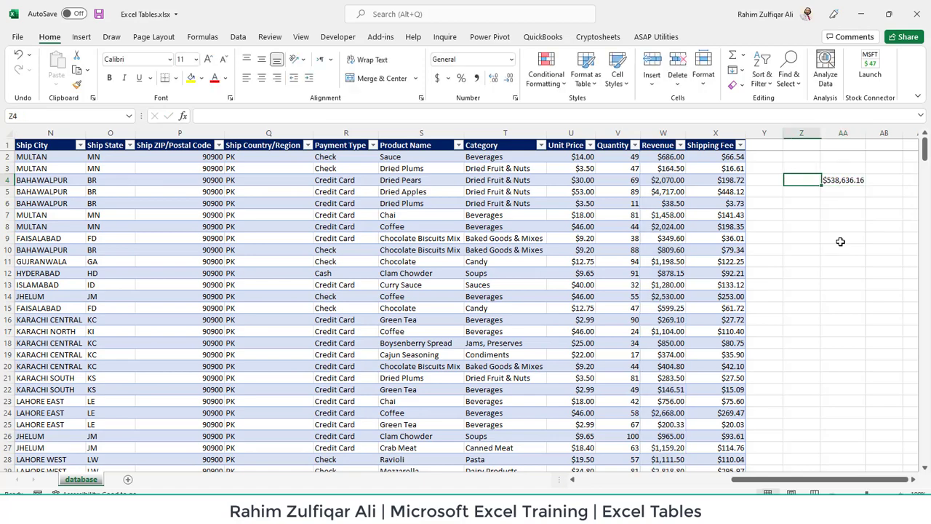
- Examine the last entries of the Revenue column in rows 370 and 371 against the column's header
key(Left)
key(Left)
key(Left)
key(Left)
key(ctrl+Down)
key(Down)
key(Down)
key(Down)
key(Up)
key(Up)
key(Up)
key(Up)
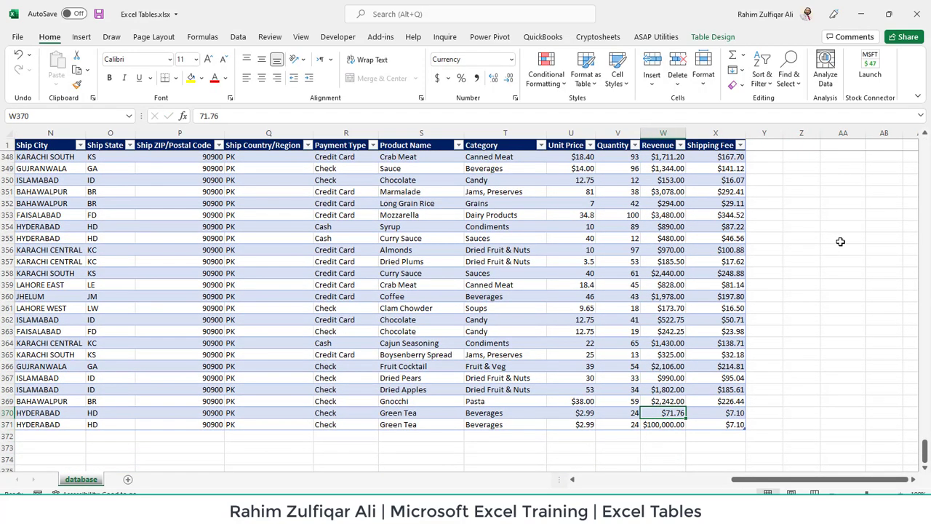
key(ctrl+Up)
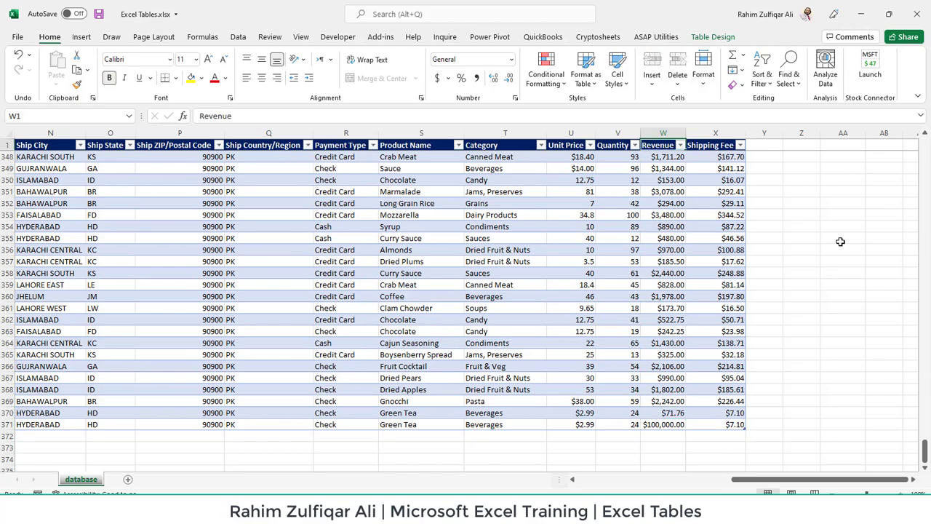
key(ctrl+Down)
key(Down)
key(Down)
key(Up)
key(Up)
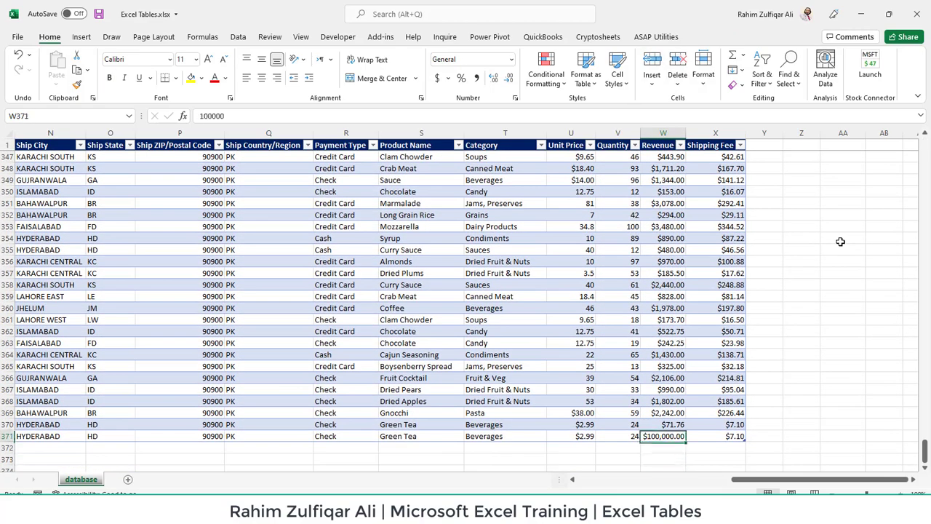
key(Up)
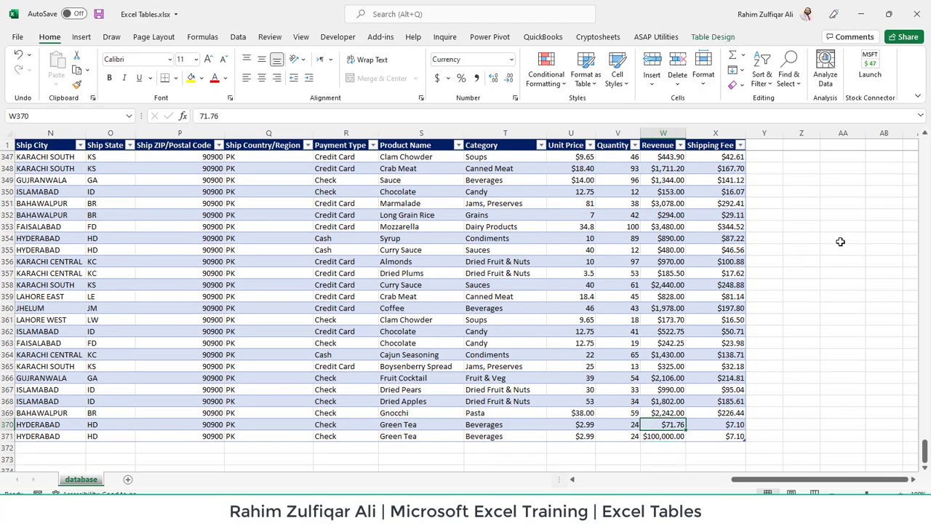
- Check where the table ends by moving between its last Revenue cells and the blank rows beneath them
key(Down)
key(Down)
key(Down)
key(Down)
key(Down)
key(Down)
key(Down)
key(Down)
key(Down)
key(Down)
key(Down)
key(Down)
key(Down)
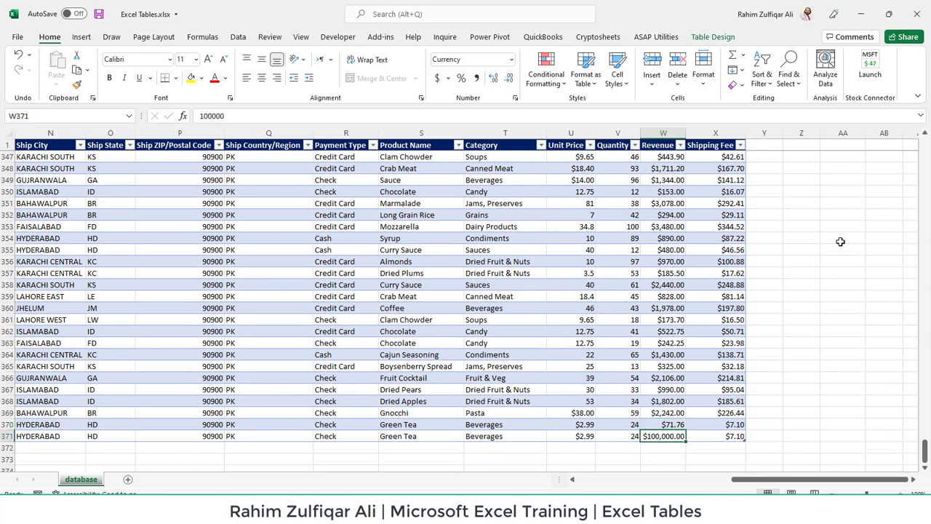
key(Up)
key(Up)
key(Up)
key(Up)
key(Up)
key(Up)
key(Up)
key(Up)
key(Up)
key(Up)
key(Up)
key(Up)
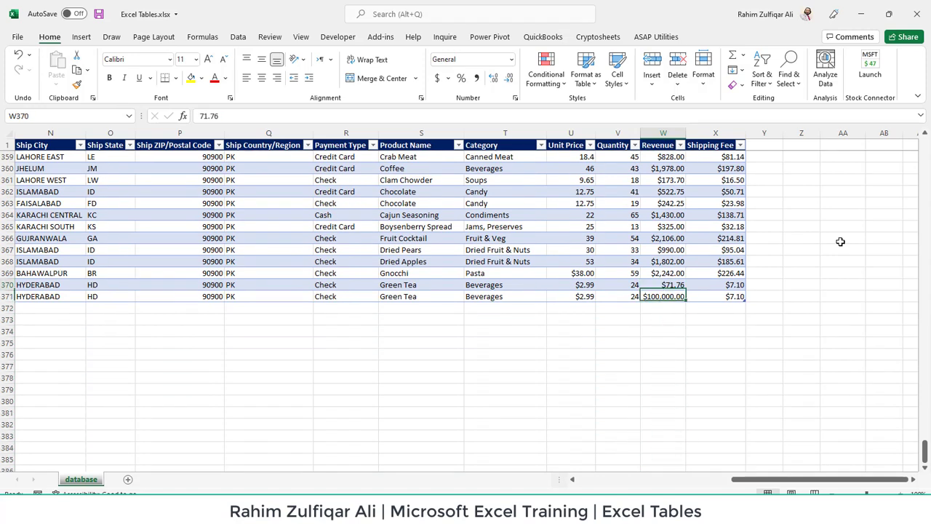
key(Up)
key(Down)
key(Down)
key(Down)
key(Down)
key(Down)
key(Up)
key(Up)
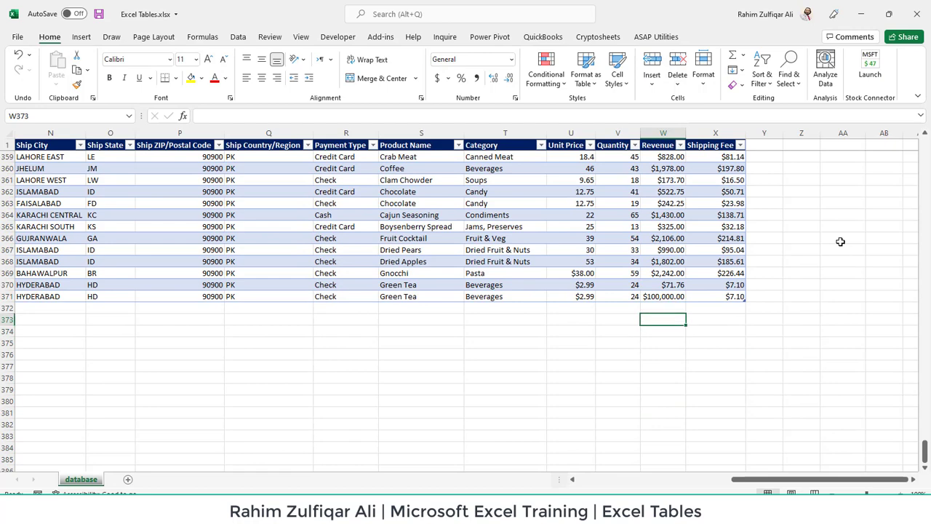
key(Up)
key(Up)
key(Up)
key(Down)
key(Down)
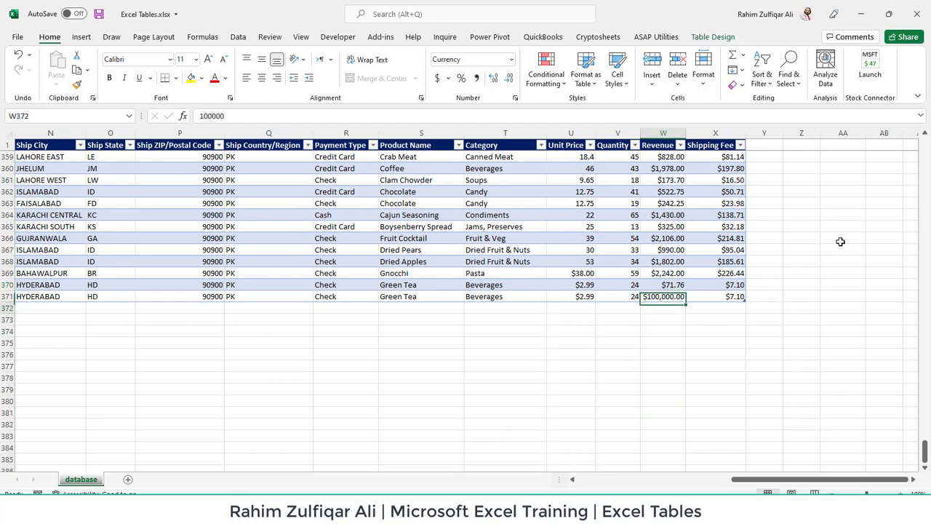
key(Up)
key(Up)
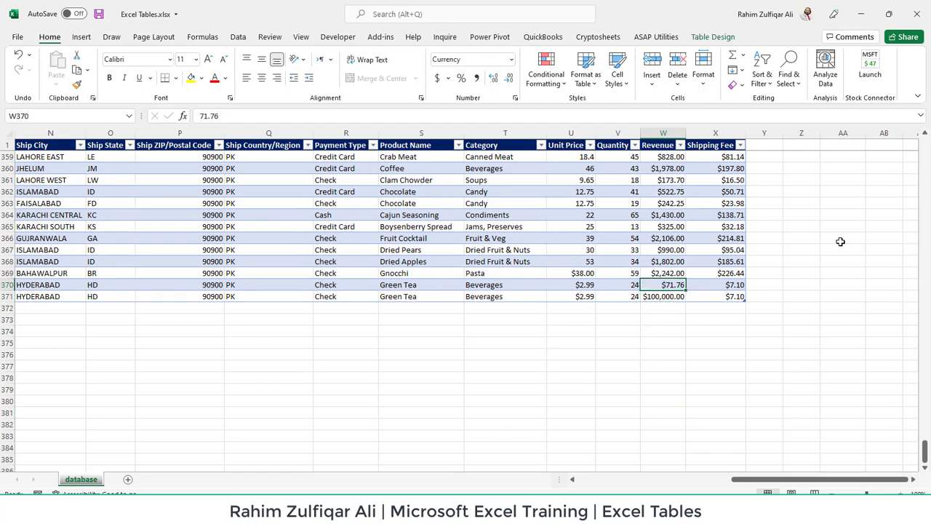
- Clear the Revenue sum formula from cell AA4
key(Right)
key(ctrl+Up)
key(Right)
key(Right)
key(Right)
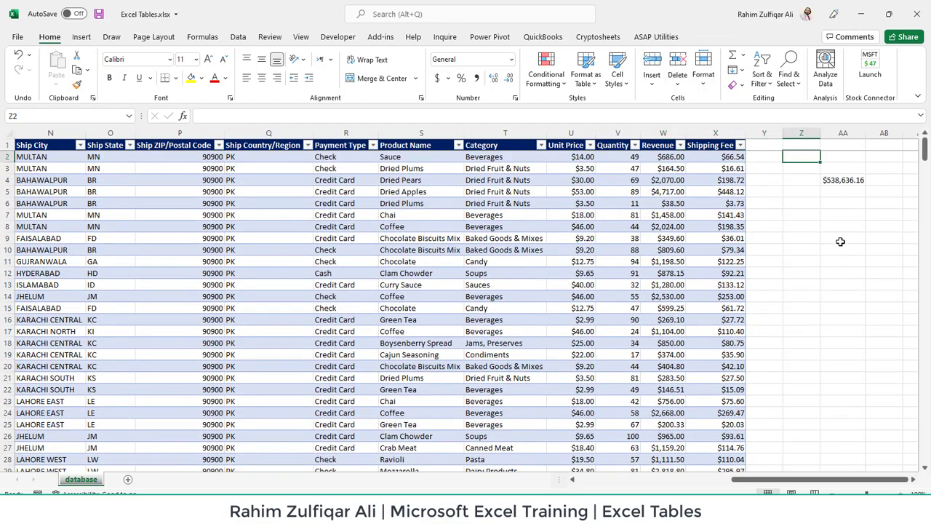
key(Down)
key(Down)
key(Down)
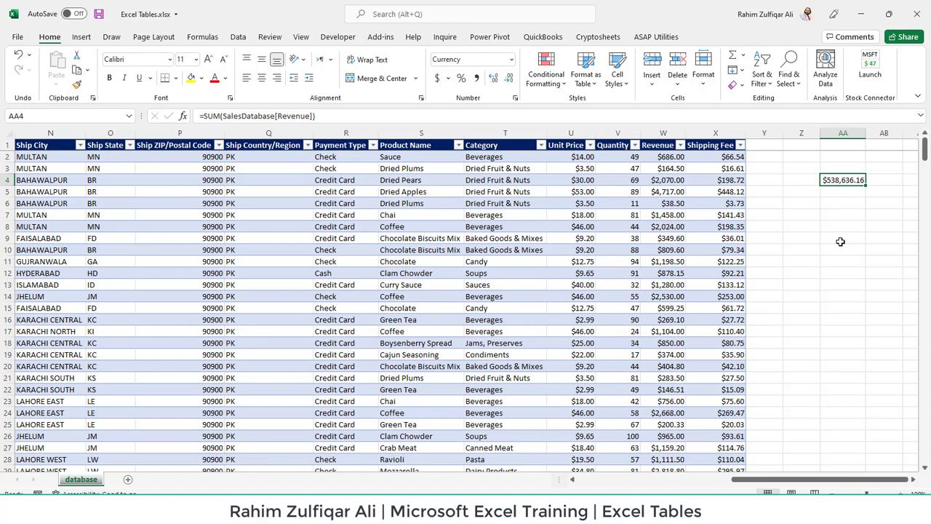
key(Delete)
- Go back to the start of SalesDatabase, show its table design options and select Region cell I5
key(Left)
key(Left)
key(Left)
key(Left)
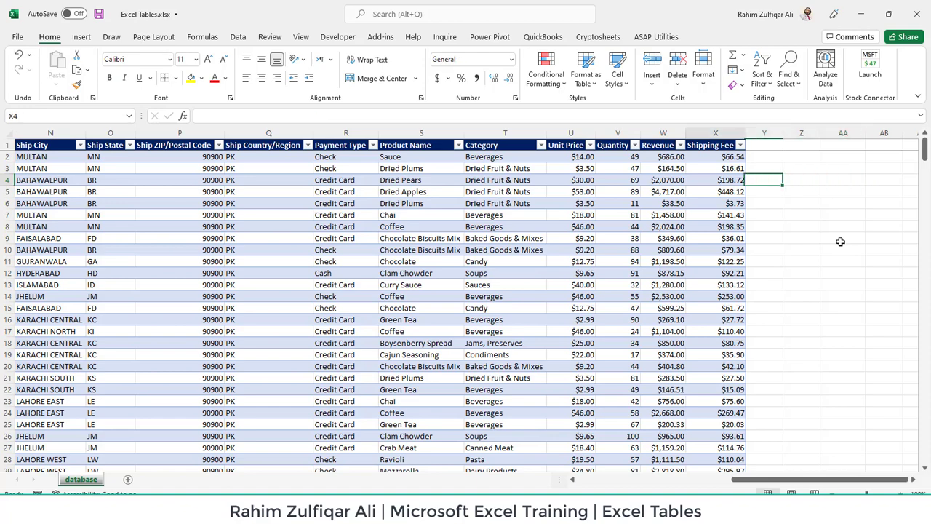
key(ctrl+Home)
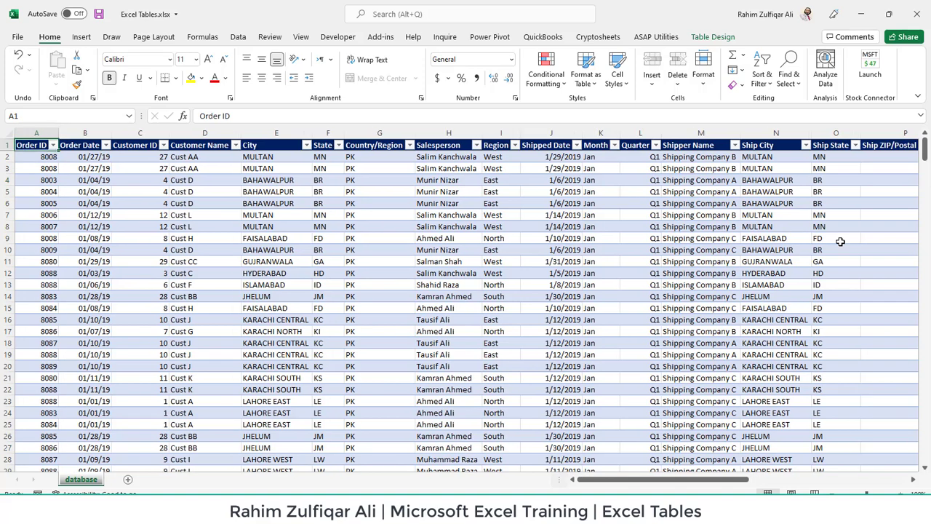
click(713, 36)
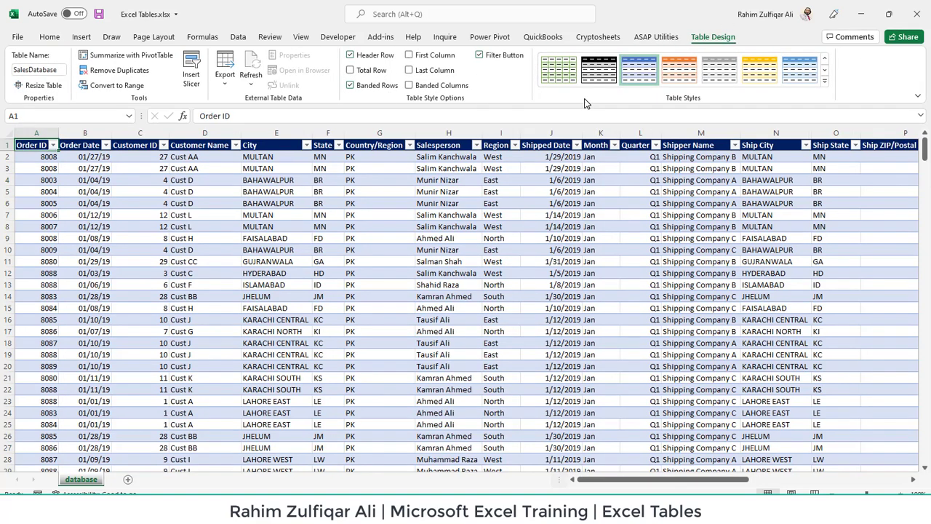
click(518, 192)
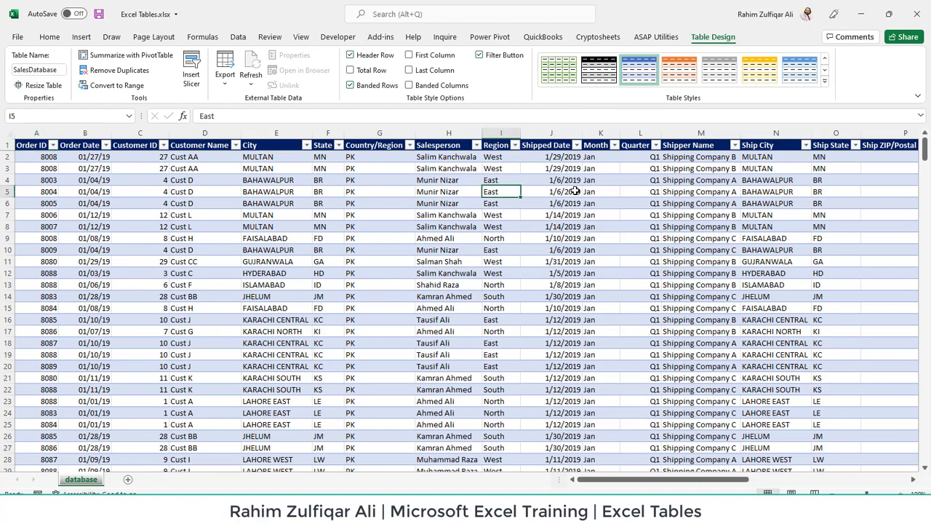